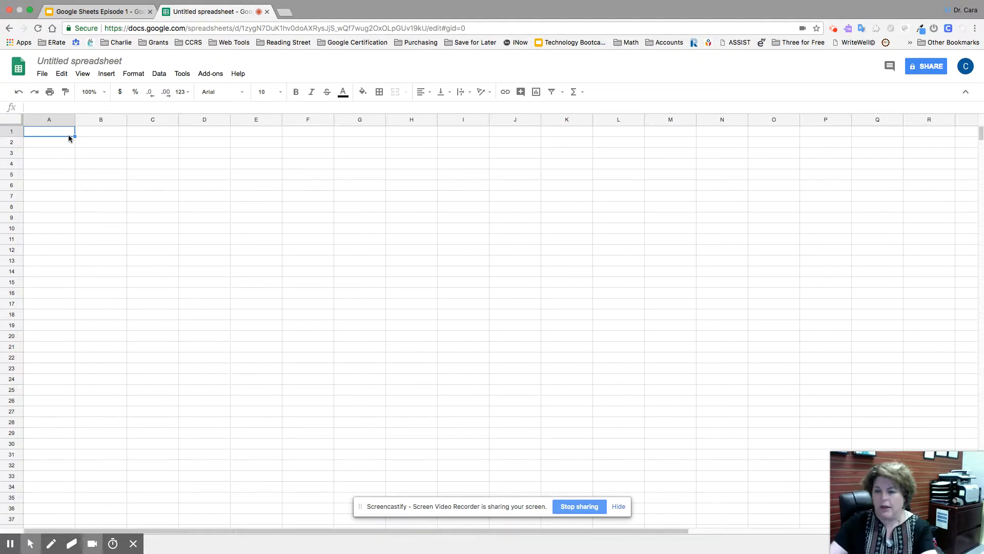
Step: Enter the column headers Name, Grade, Age and Color in cells A1 to D1
type("Name")
key("Tab")
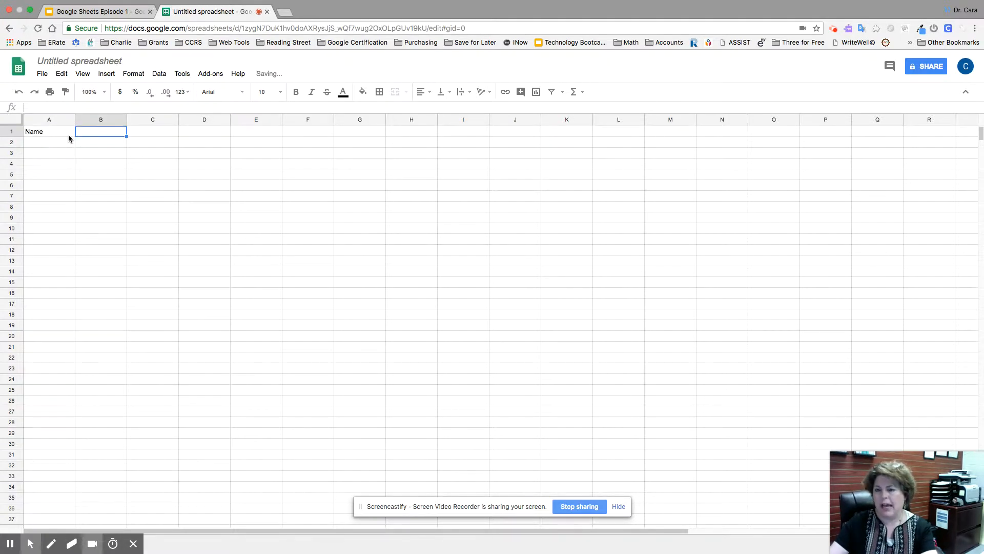
type("Grade")
key("Tab")
type("Age")
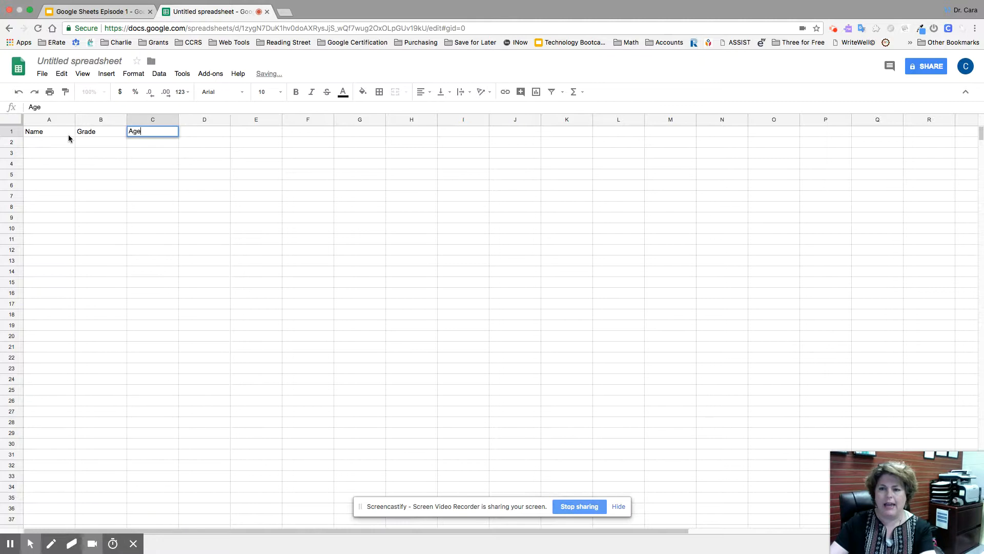
key("Tab")
type("Color")
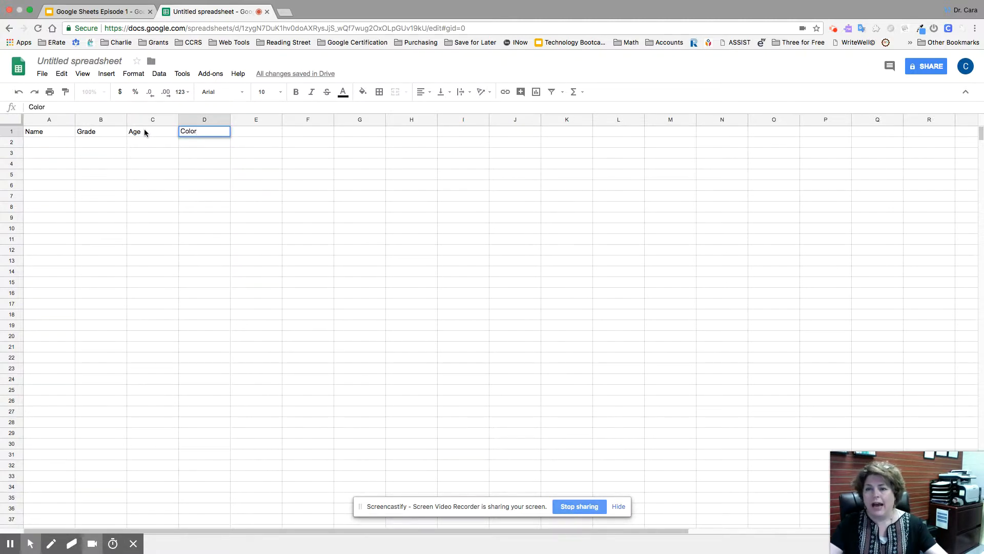
Step: Freeze the header row so that one row stays fixed at the top of the sheet
left_click(11, 132)
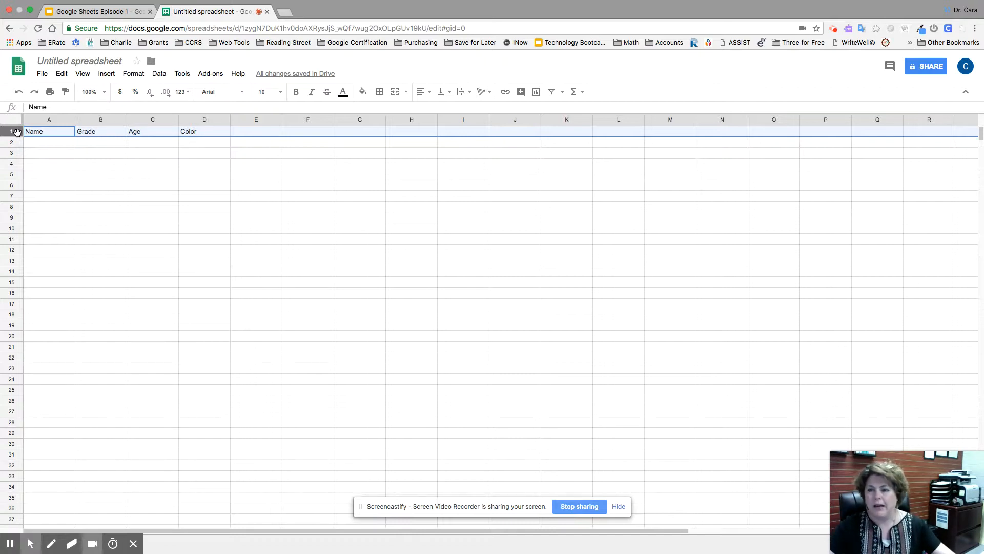
left_click(157, 74)
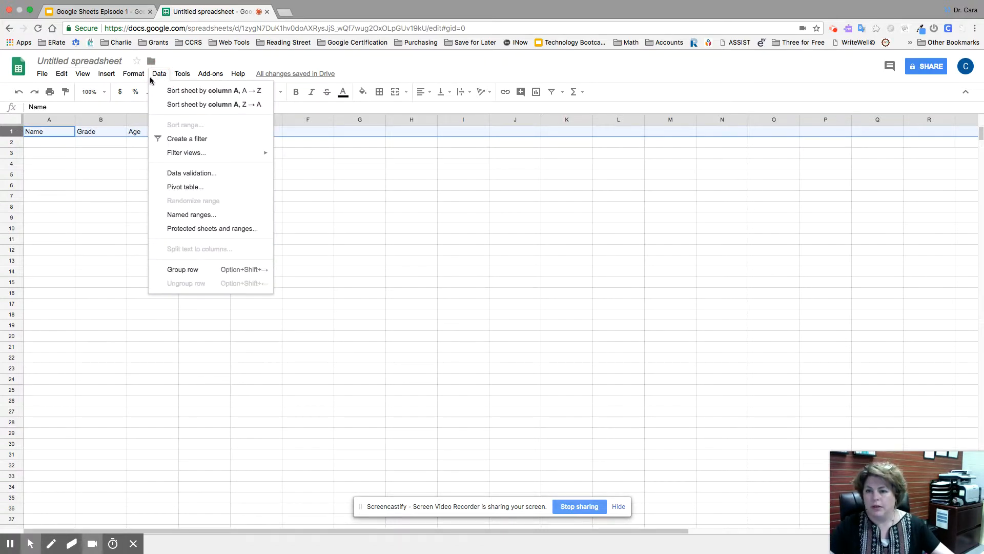
mouse_move(90, 81)
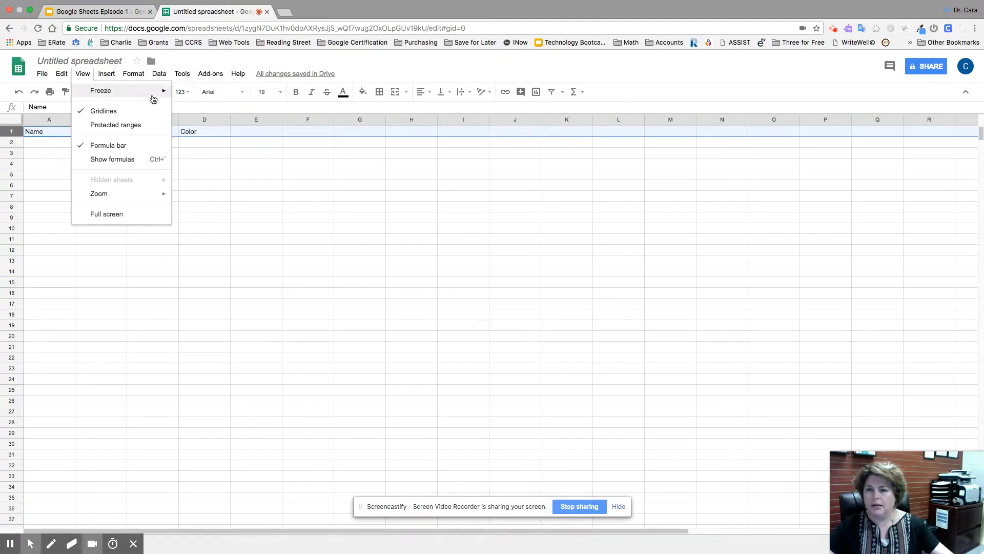
mouse_move(153, 99)
left_click(189, 106)
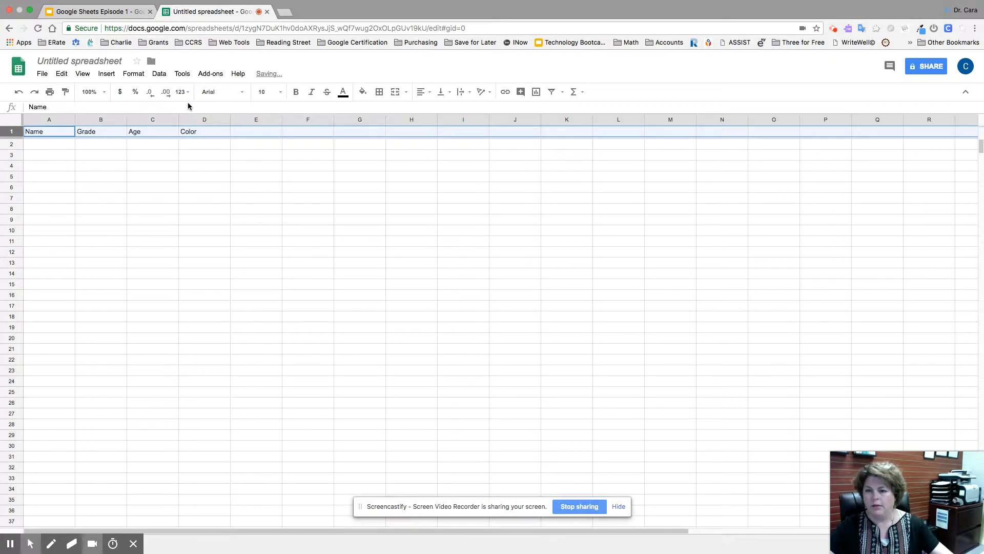
left_click(181, 145)
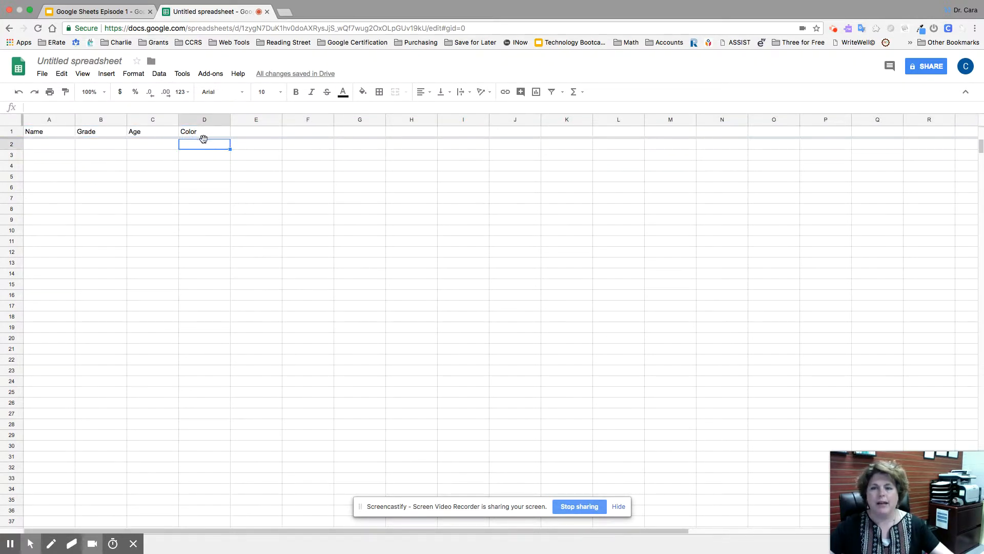
Step: Fill the Name column from A2 to A8 with seven people's first names
left_click(62, 147)
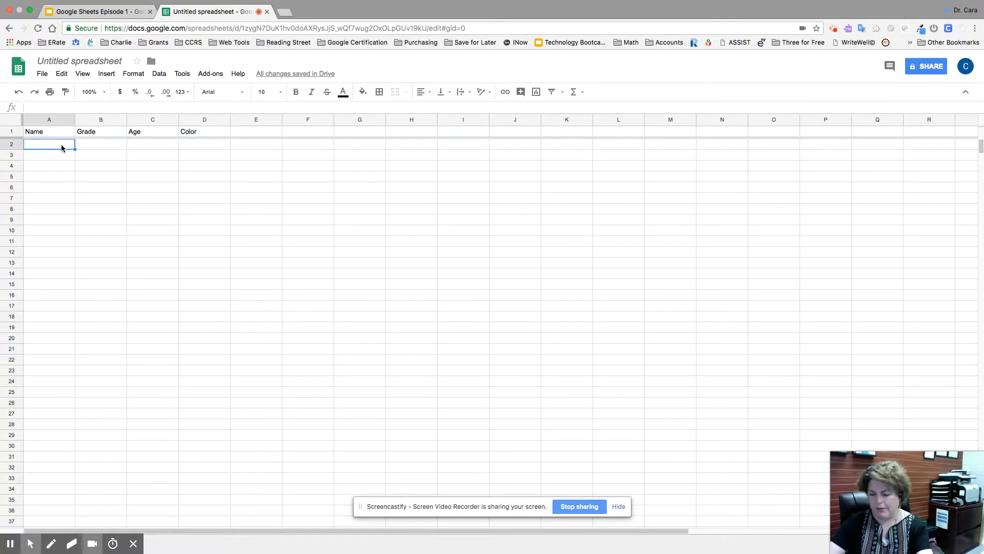
type("Sue")
key("Return")
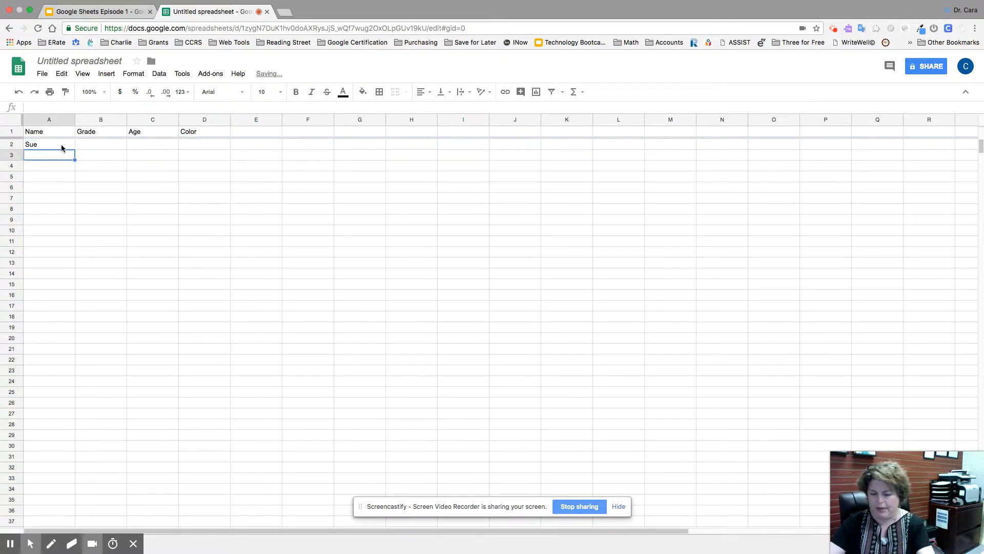
type("Bob")
key("Return")
type("Tom")
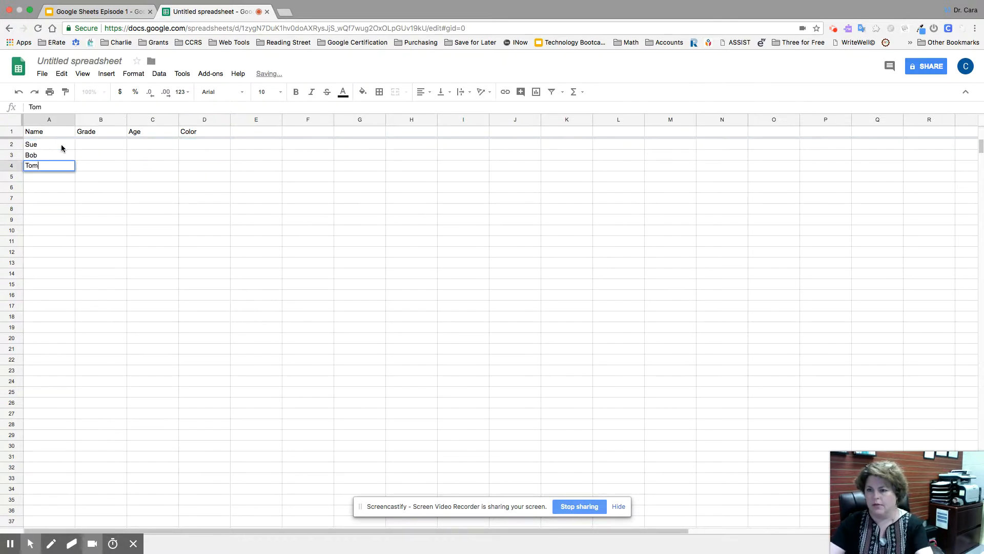
key("Return")
type("Jane")
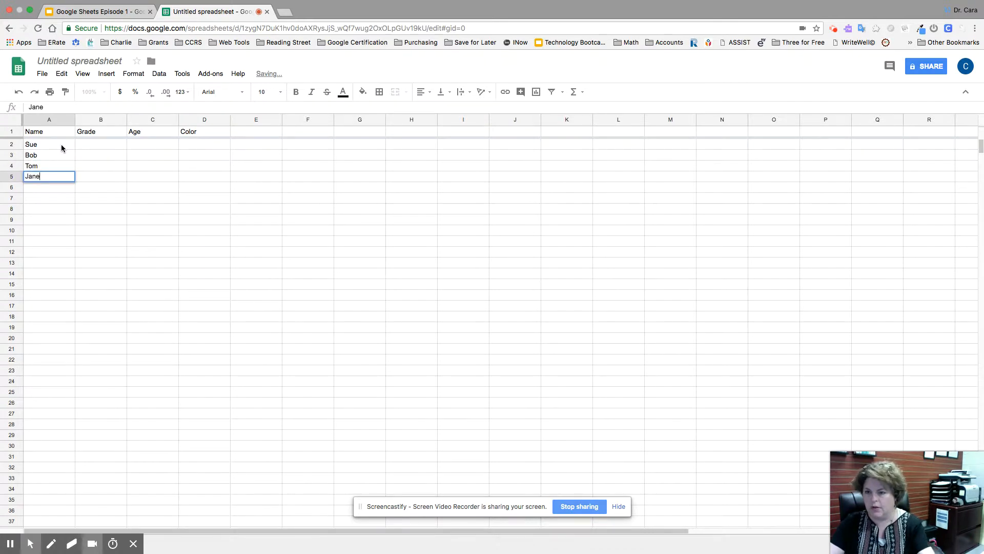
key("Return")
type("Cathy")
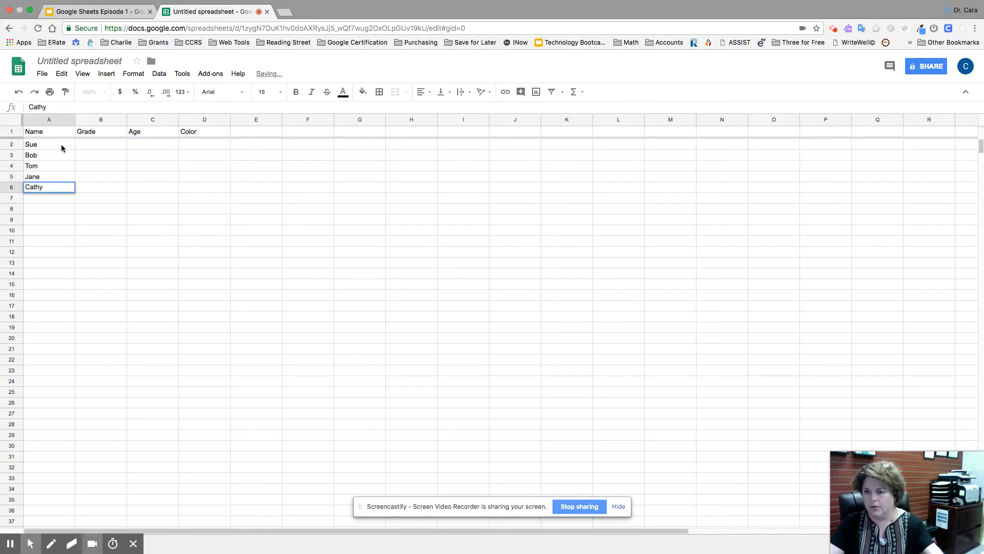
key("Return")
type("Carol")
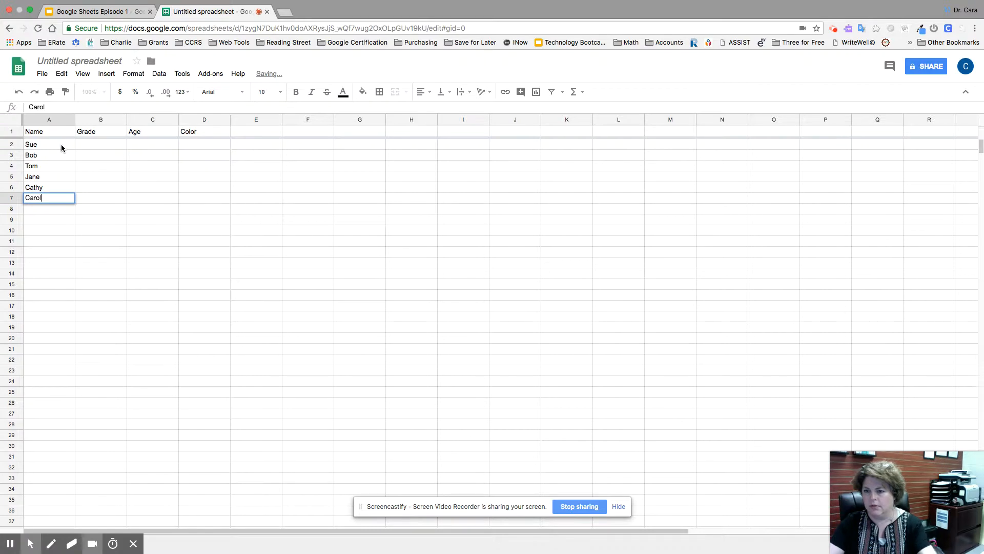
key("Return")
type("Matt")
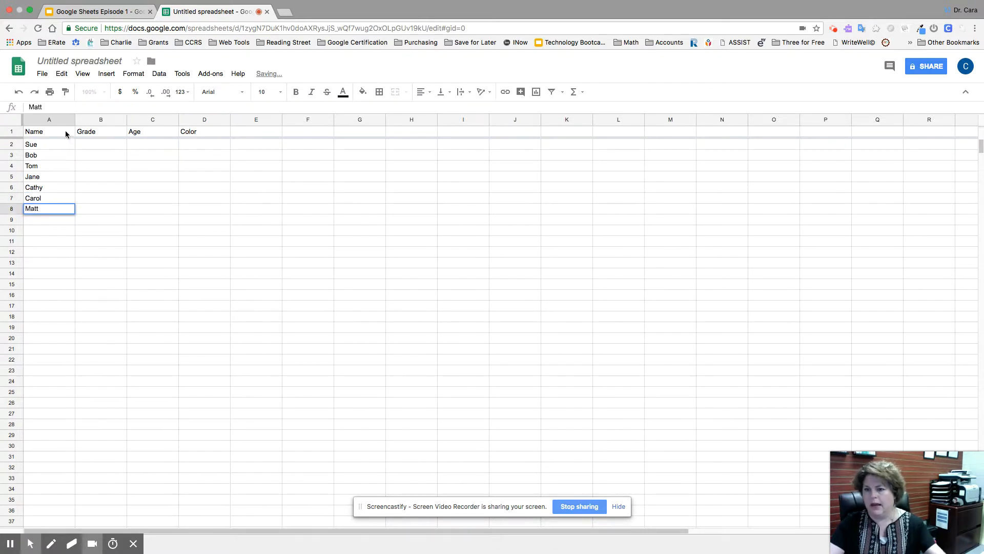
Step: Fill the Grade column from B2 to B8 with 9, 10, 8, 6, 12, 3 and 8
left_click(105, 140)
type("9")
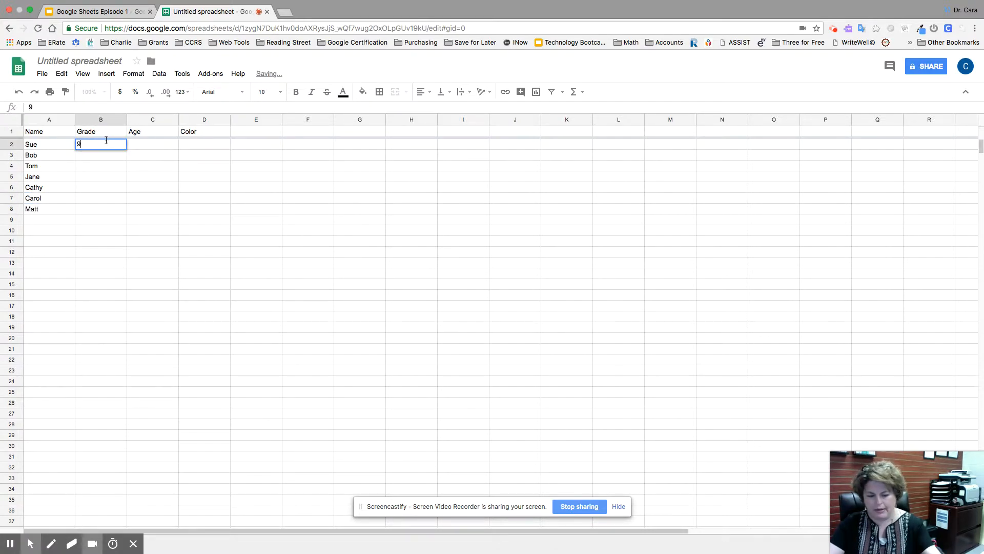
key("Return")
type("10")
key("Return")
type("8")
key("Return")
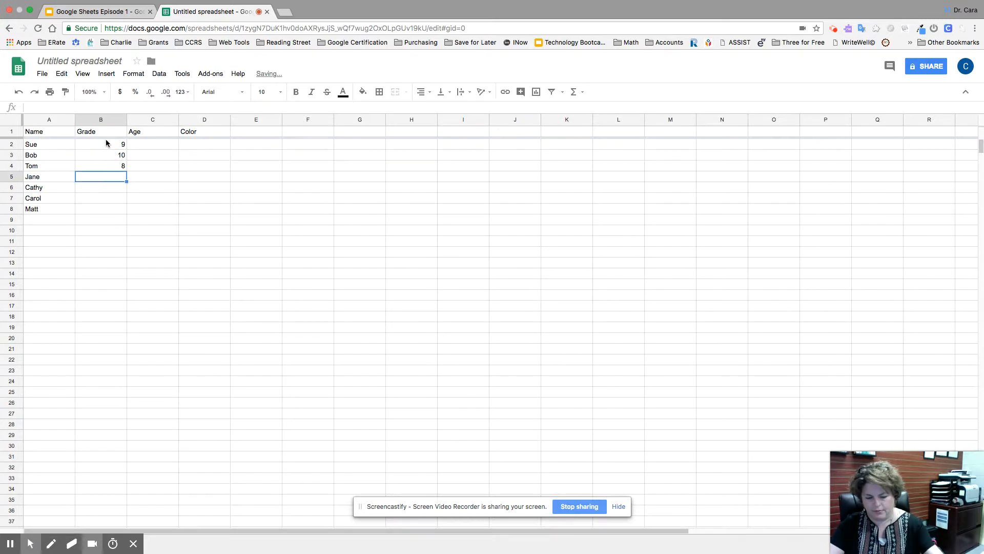
type("6")
key("Return")
type("12")
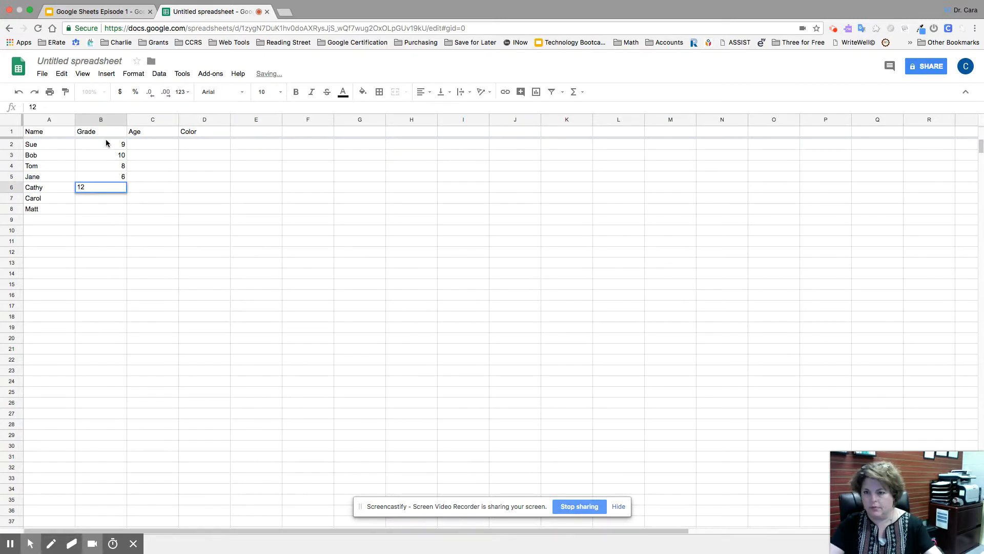
key("Return")
type("3")
key("Return")
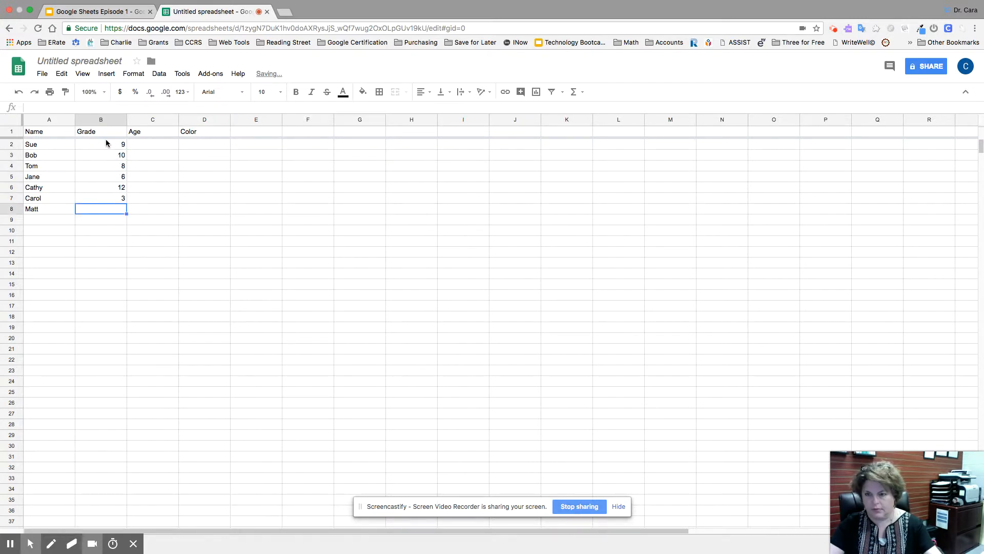
type("8")
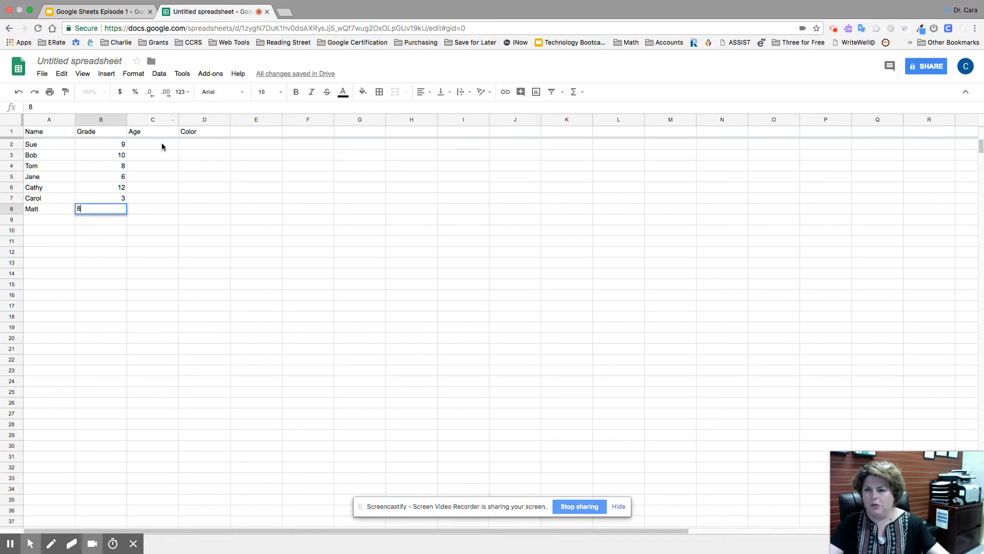
Step: Fill the Age column from C2 to C8 with 14, 15, 13, 11, 18, 9 and 14
left_click(161, 146)
type("1")
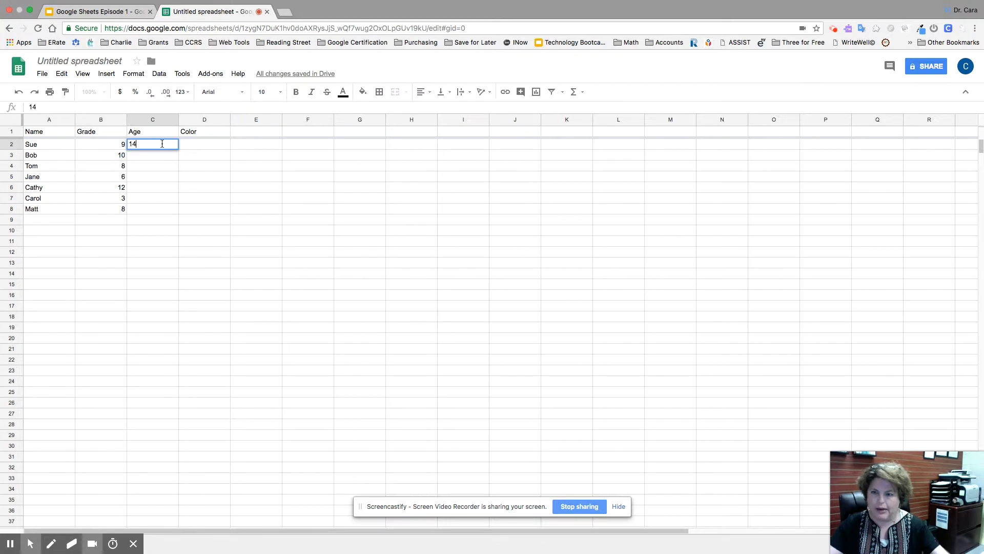
type("4")
key("Return")
type("15")
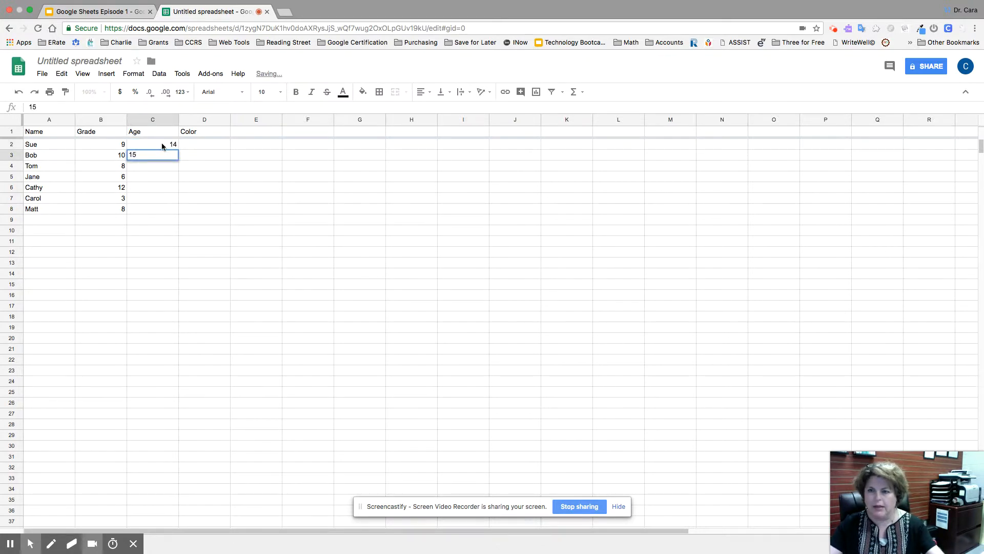
key("Return")
type("13")
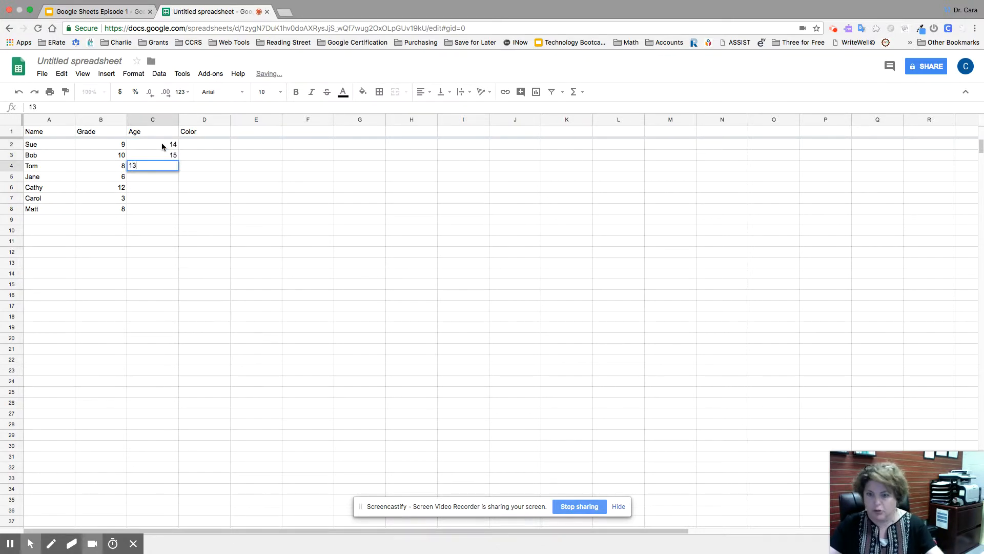
key("Return")
type("11")
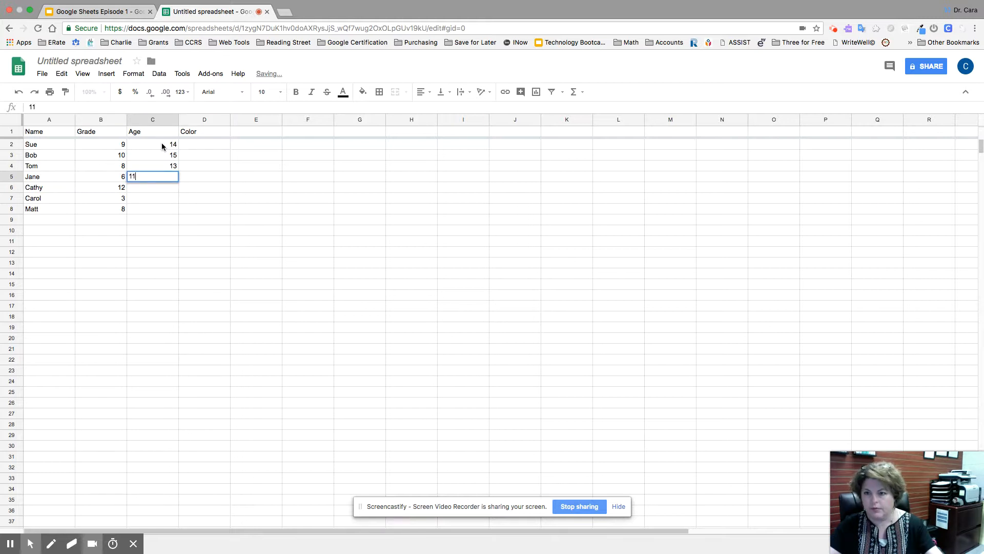
key("Return")
type("18")
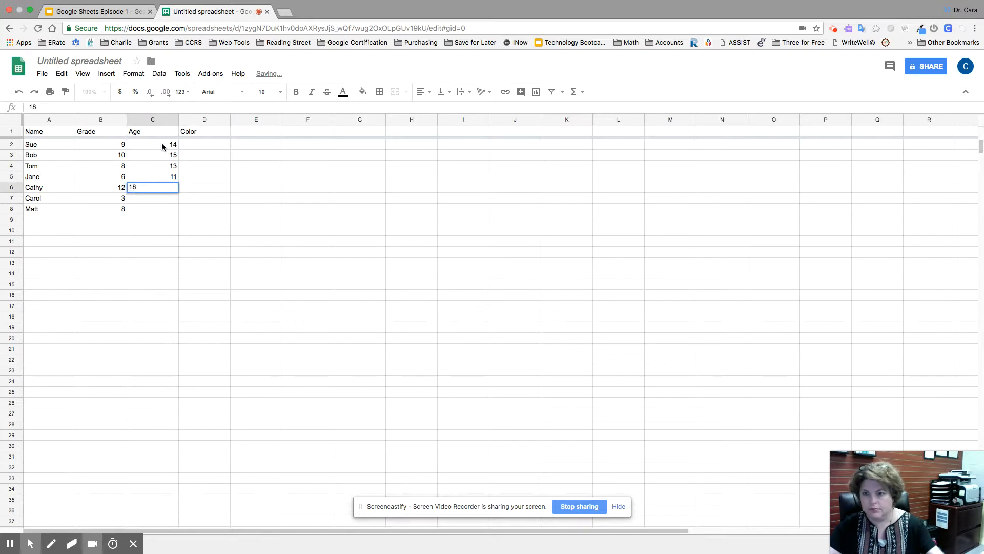
key("Return")
type("9")
key("Return")
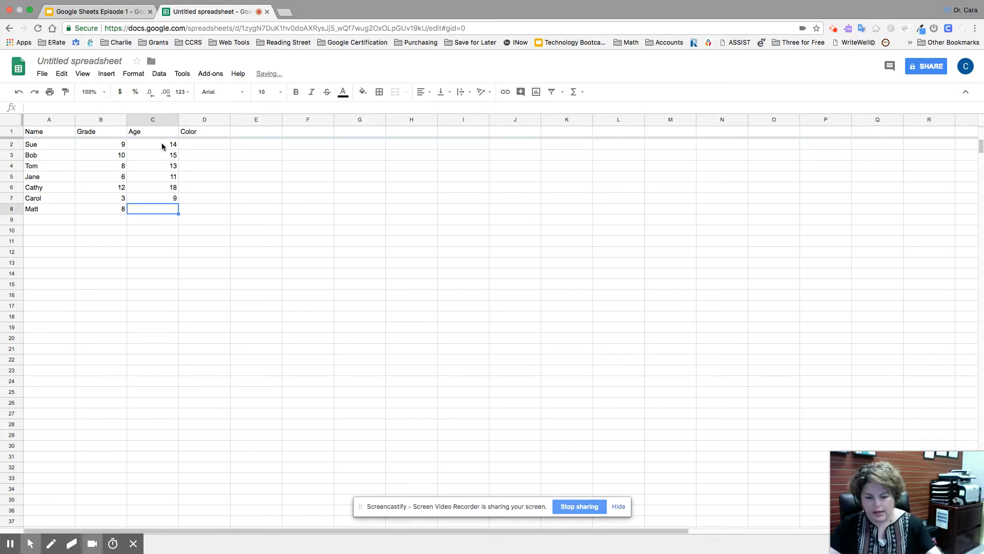
type("14")
key("Return")
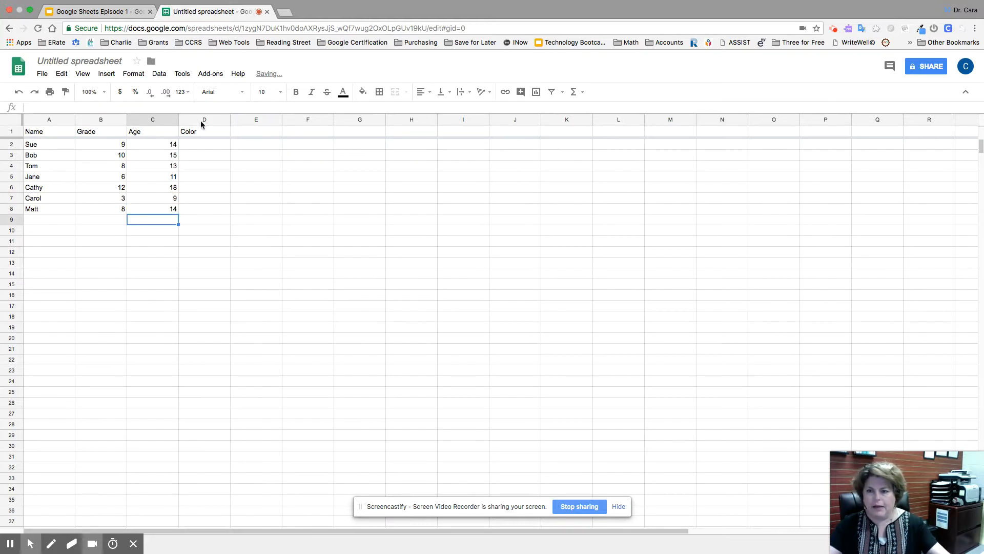
Step: Enter the colors red, yello, green and orang in cells D2 to D5 of the Color column
left_click(206, 146)
type("red")
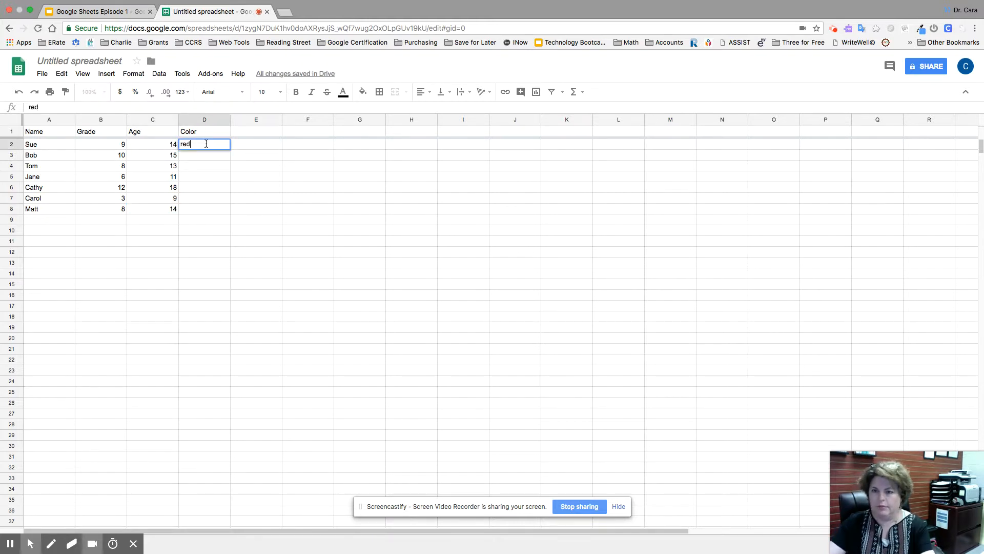
key("Return")
type("ty")
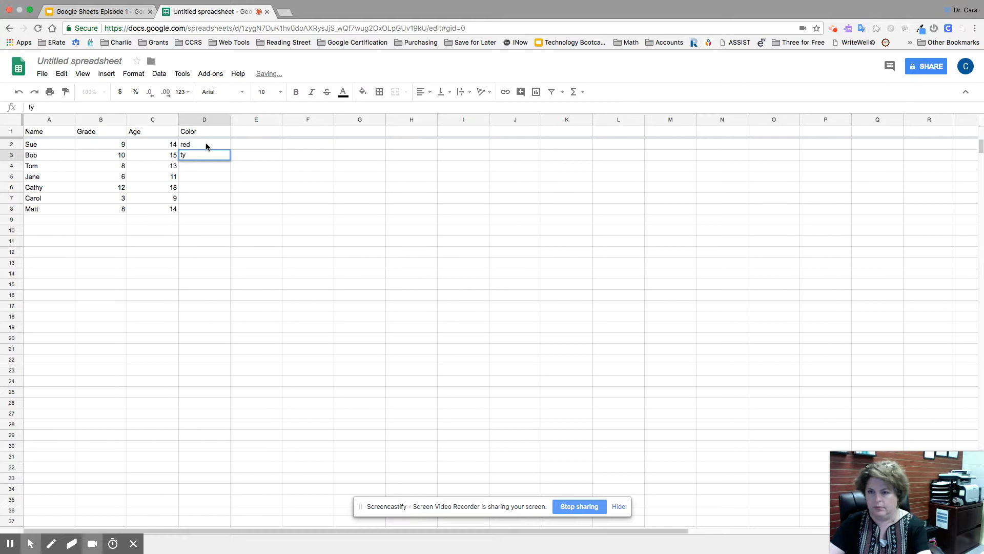
type("yello")
key("Return")
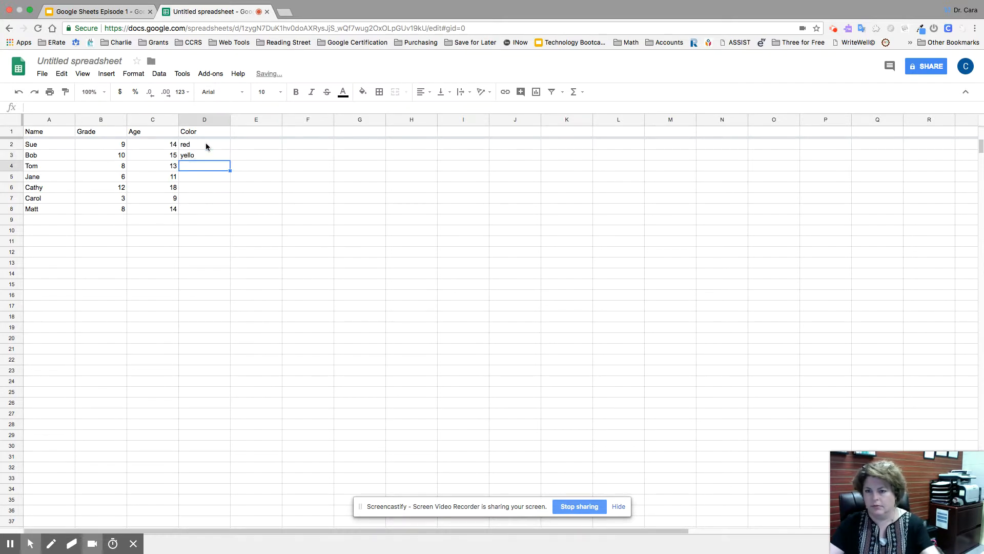
type("green")
key("Return")
type("or")
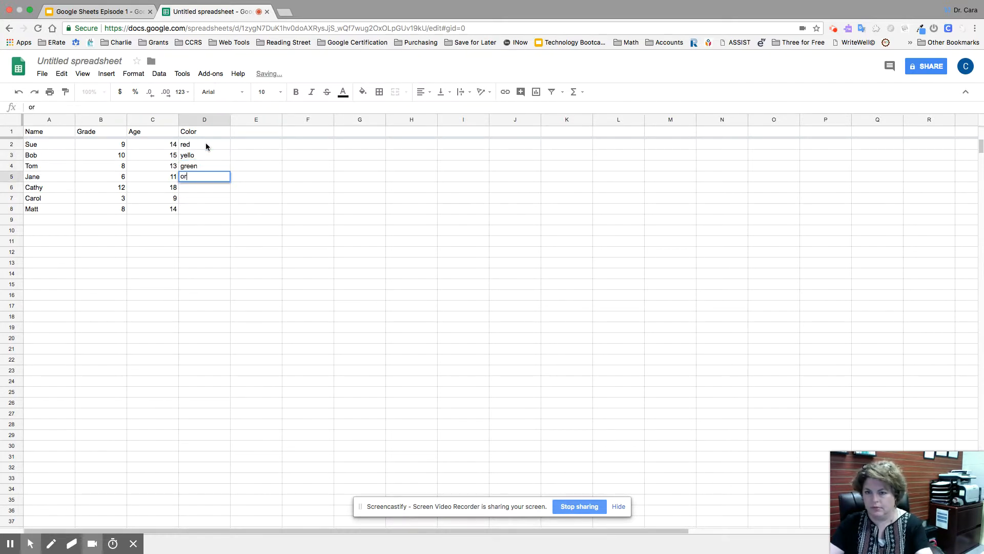
type("ang")
key("Return")
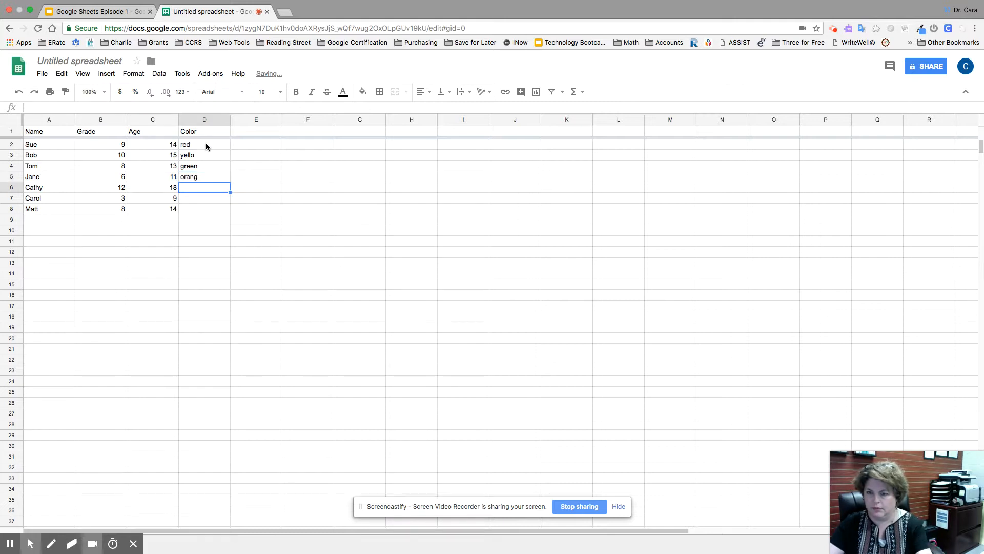
Step: Correct the spelling of the color in cell D5 to orange
left_click(207, 174)
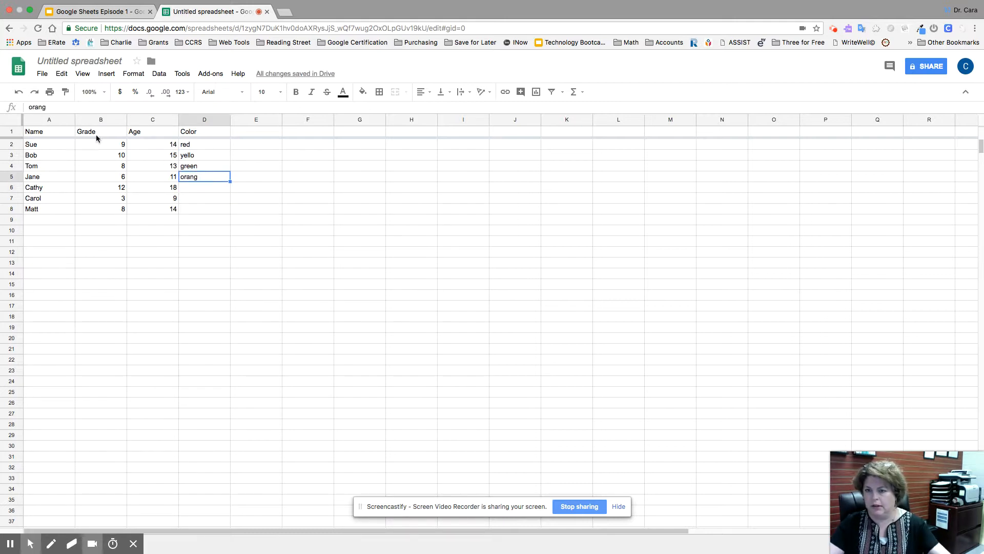
left_click(97, 106)
type("e")
Step: Enter the colors purple, red and red in cells D6 to D8 of the Color column
left_click(207, 187)
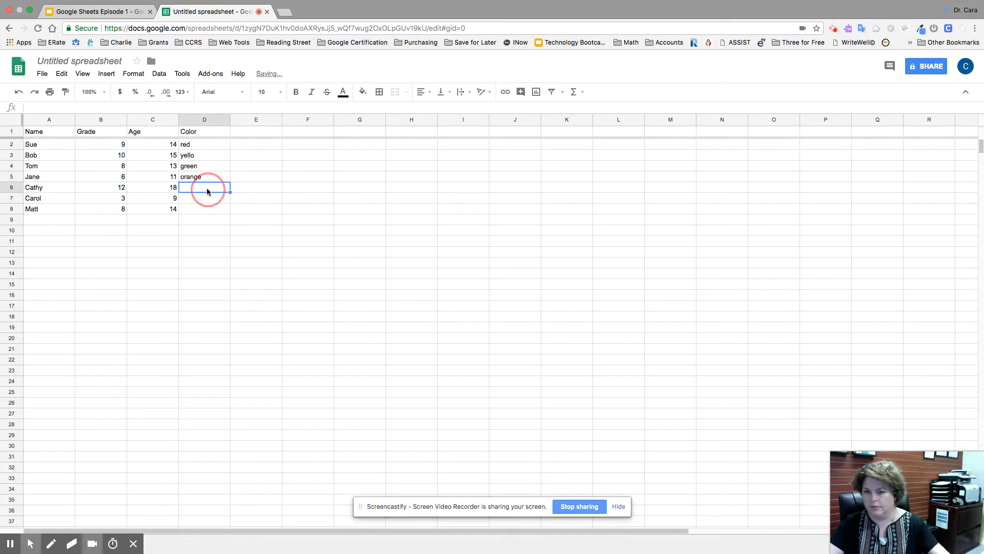
type("purple")
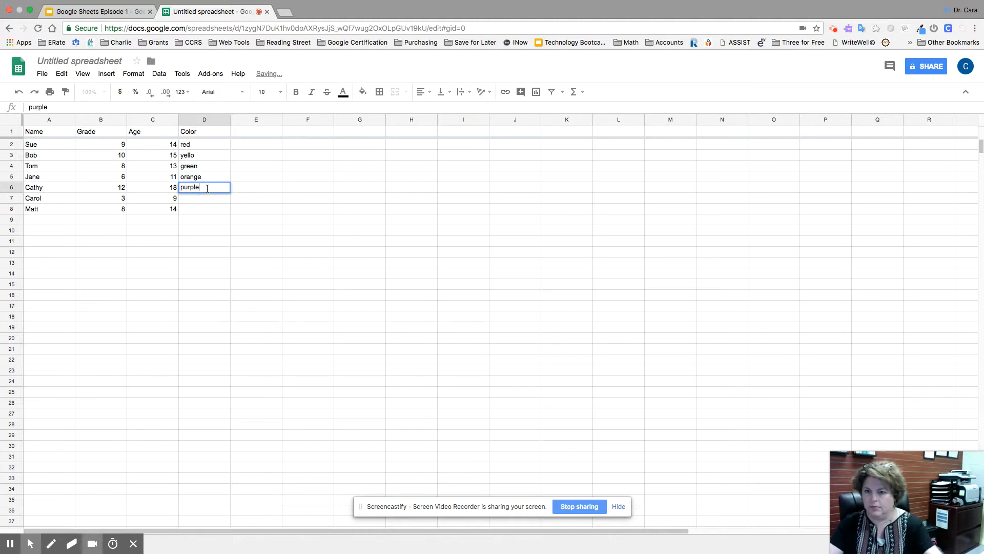
key("Return")
type("red")
key("Return")
type("red")
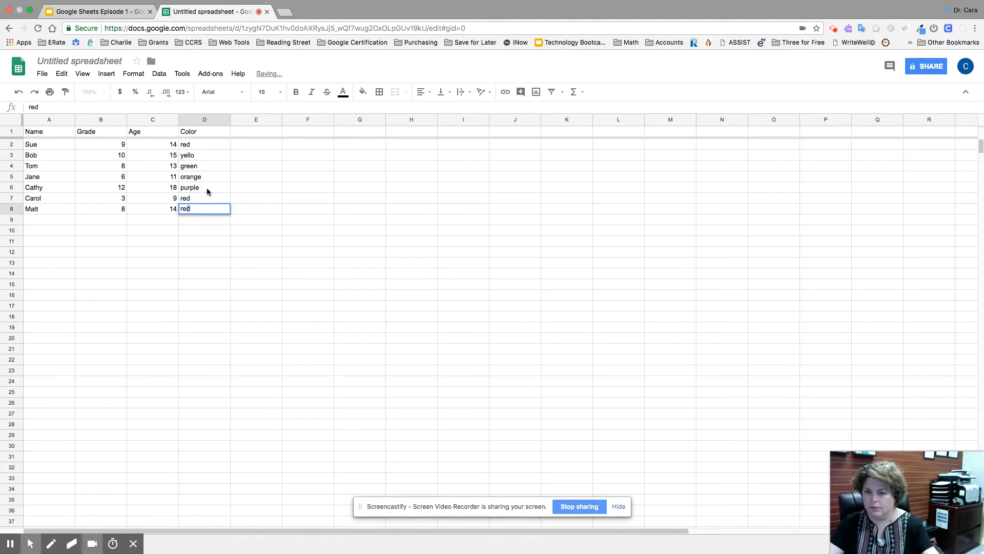
Step: Correct the spelling of the color in cell D3 to yellow
left_click(206, 158)
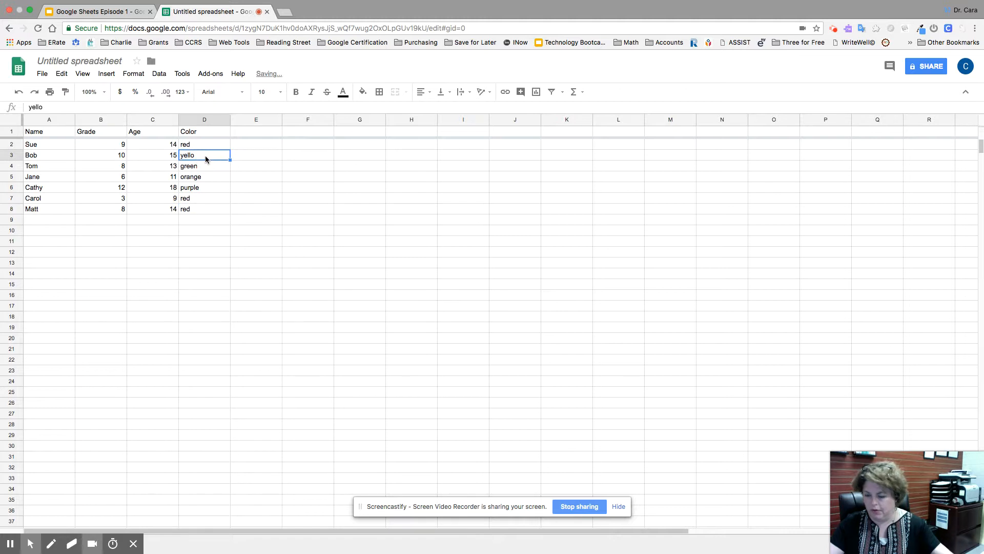
type("w")
key("BackSpace")
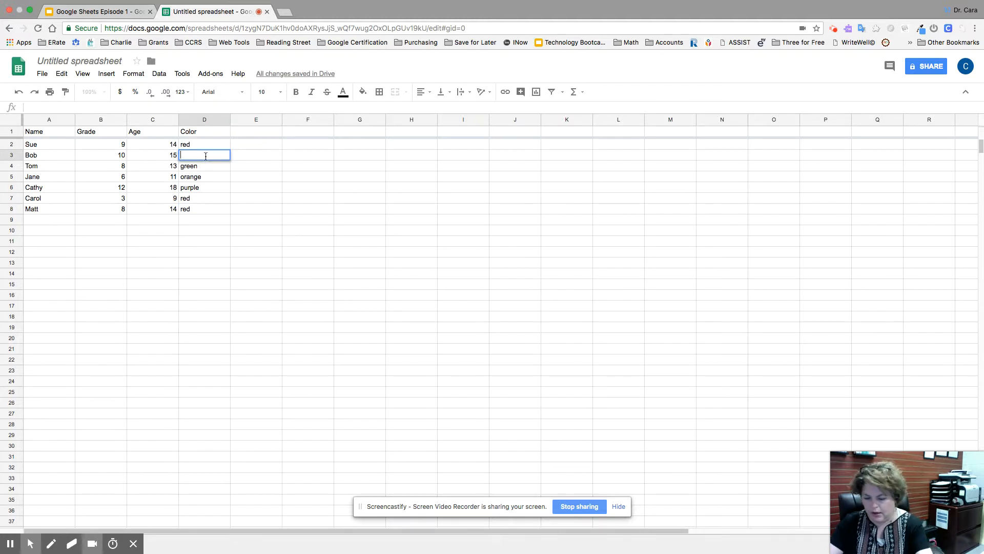
type("yellow")
left_click(293, 231)
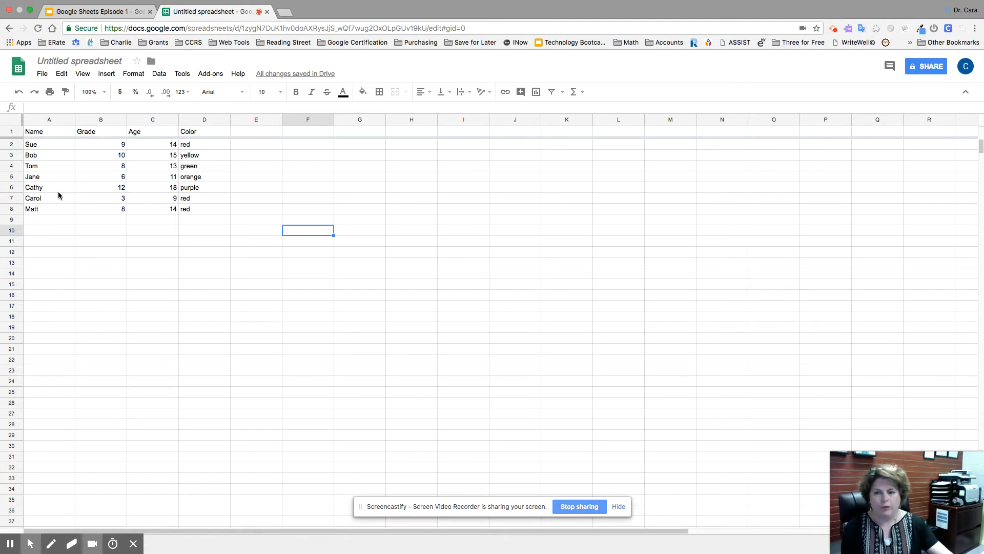
Step: Sort the whole sheet by the Name column, A to Z
left_click(43, 119)
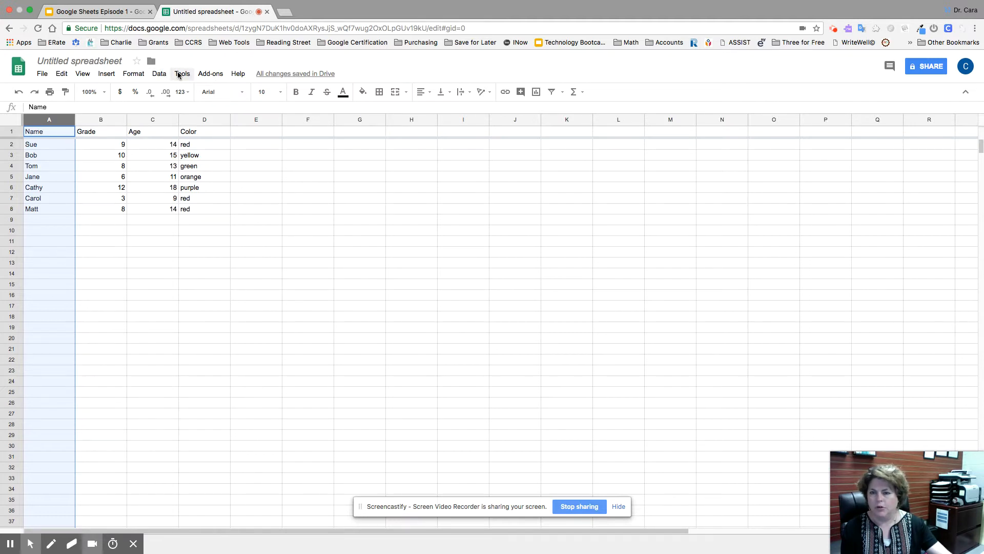
left_click(160, 73)
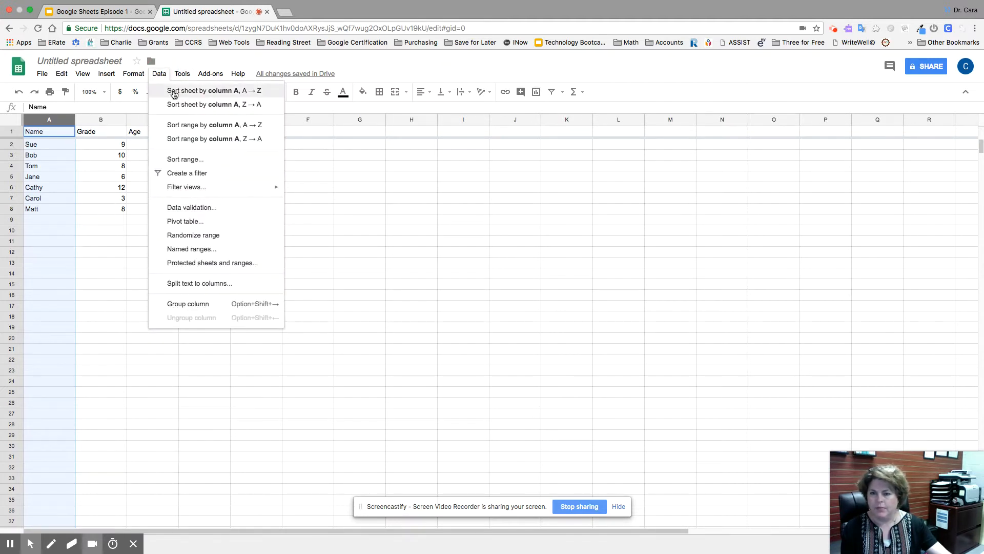
left_click(174, 93)
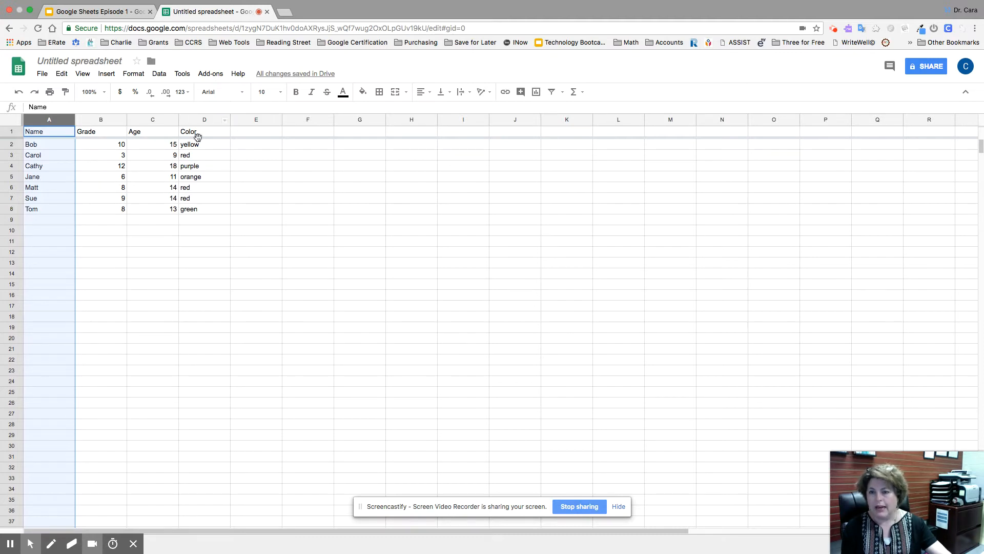
left_click(238, 222)
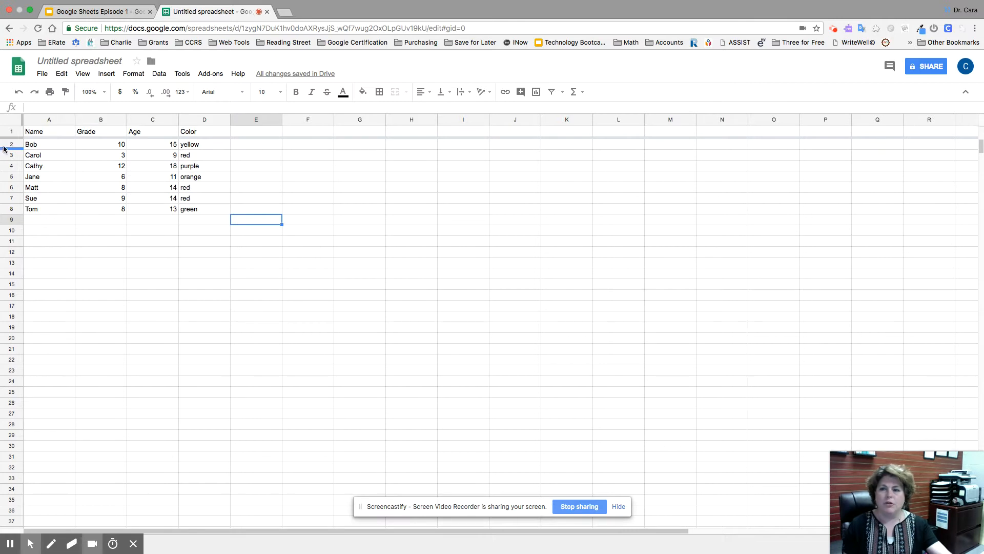
Step: Create a filter on header row 1 so each column heading can be filtered
left_click(13, 131)
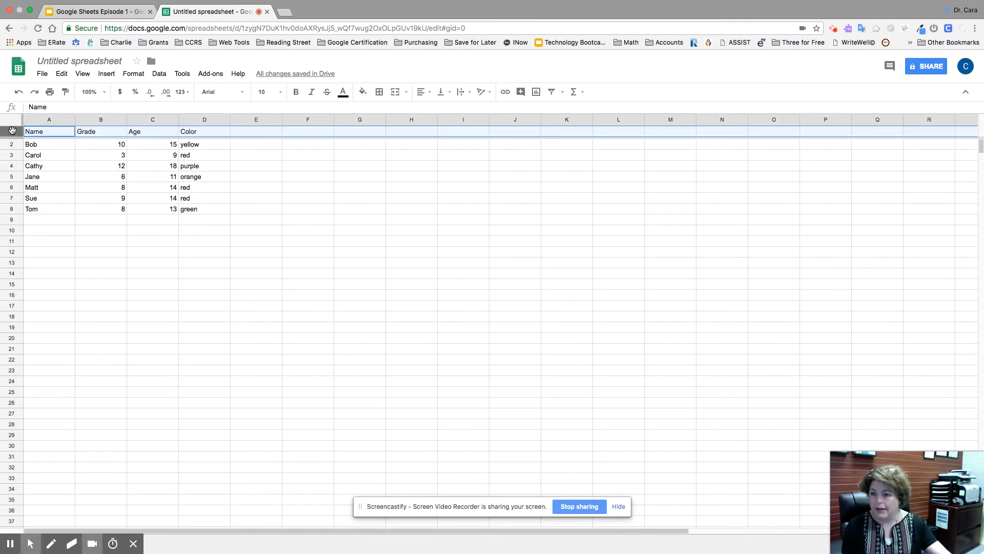
left_click(83, 74)
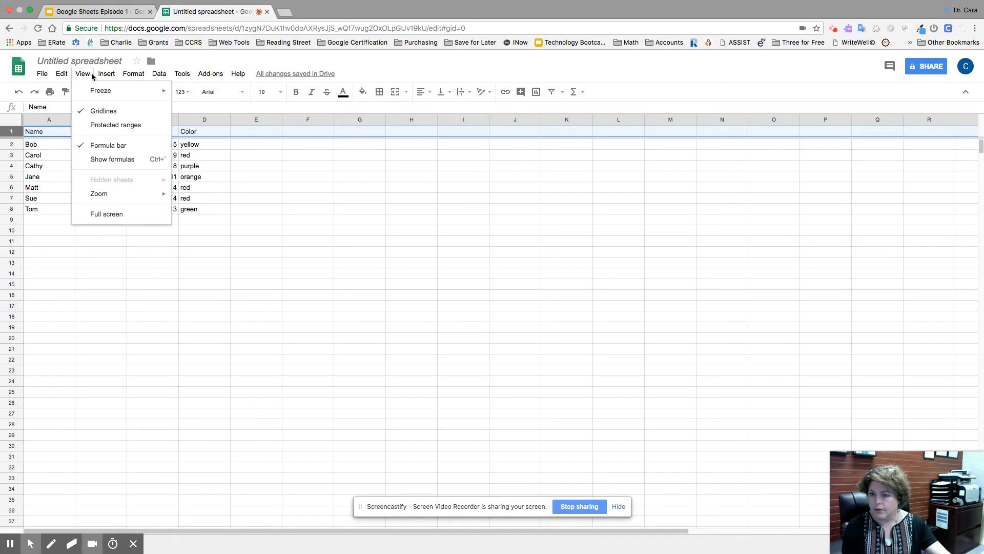
mouse_move(159, 76)
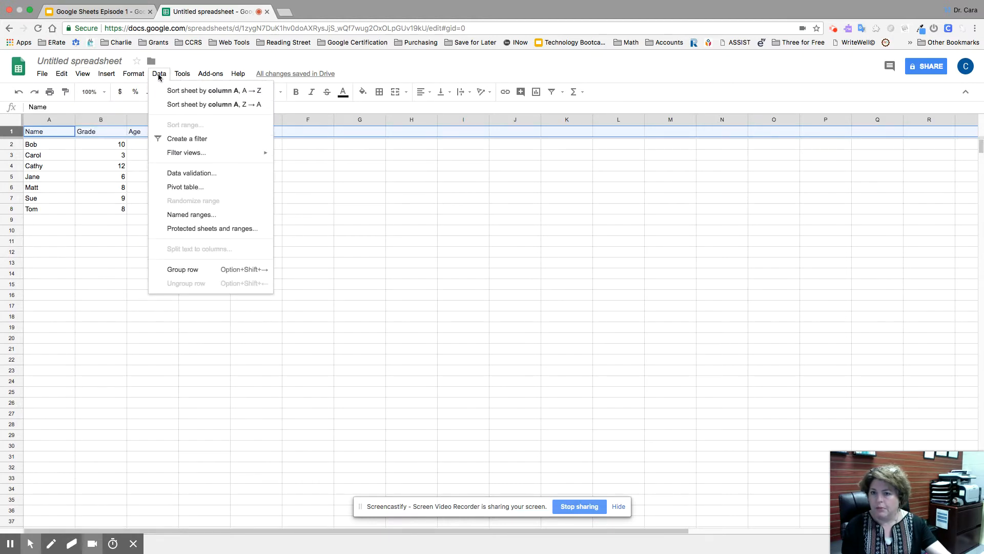
mouse_move(270, 157)
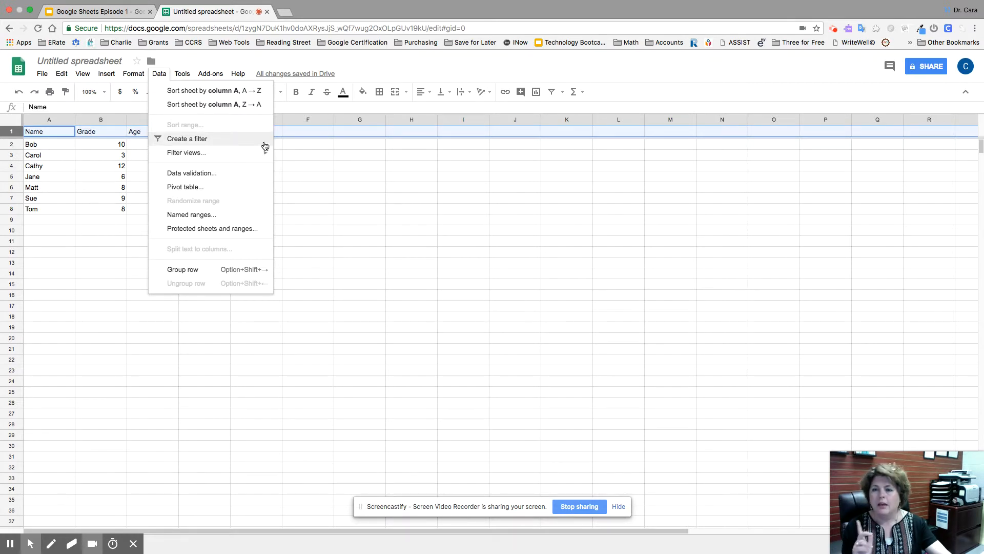
left_click(265, 146)
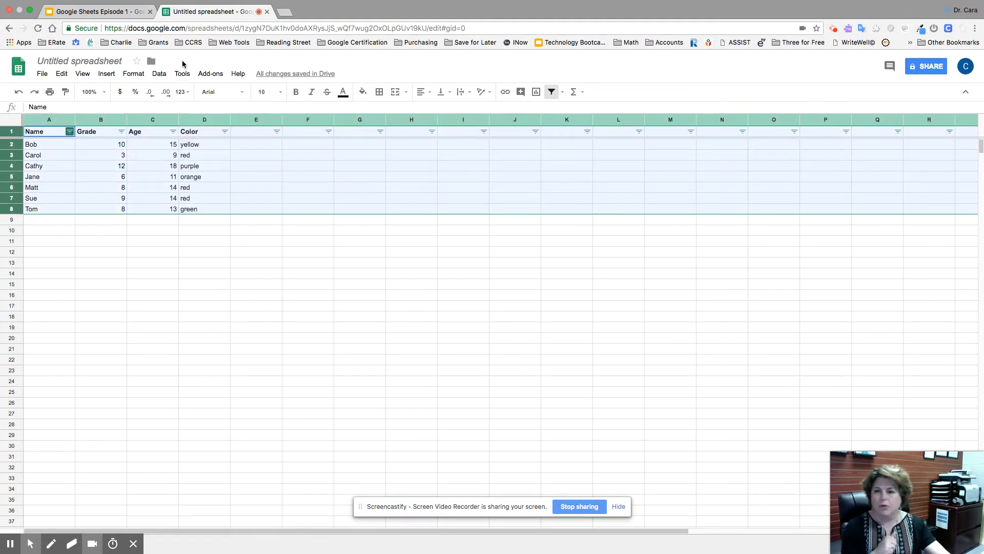
left_click(158, 74)
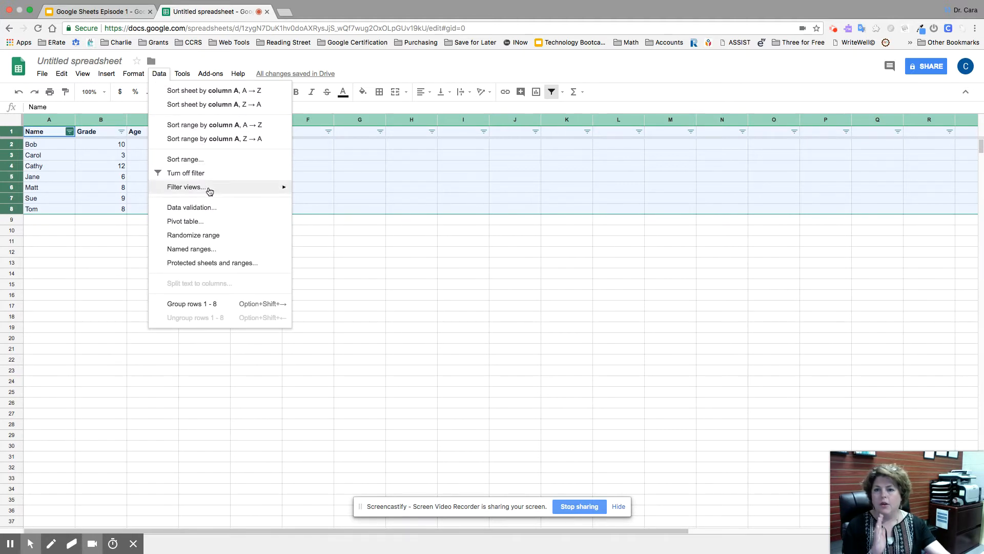
left_click(332, 220)
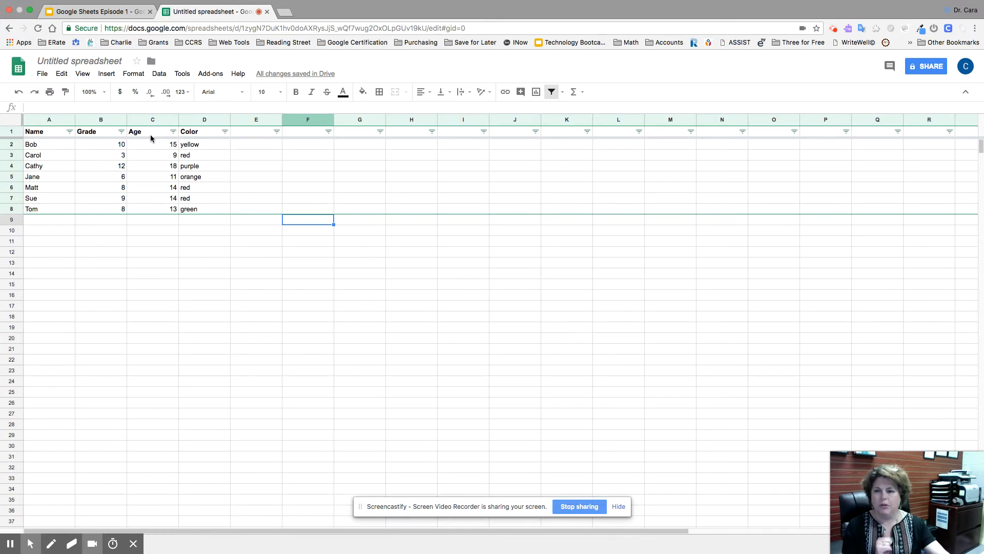
Step: Filter the Color column by values to show only the yellow rows
left_click(225, 133)
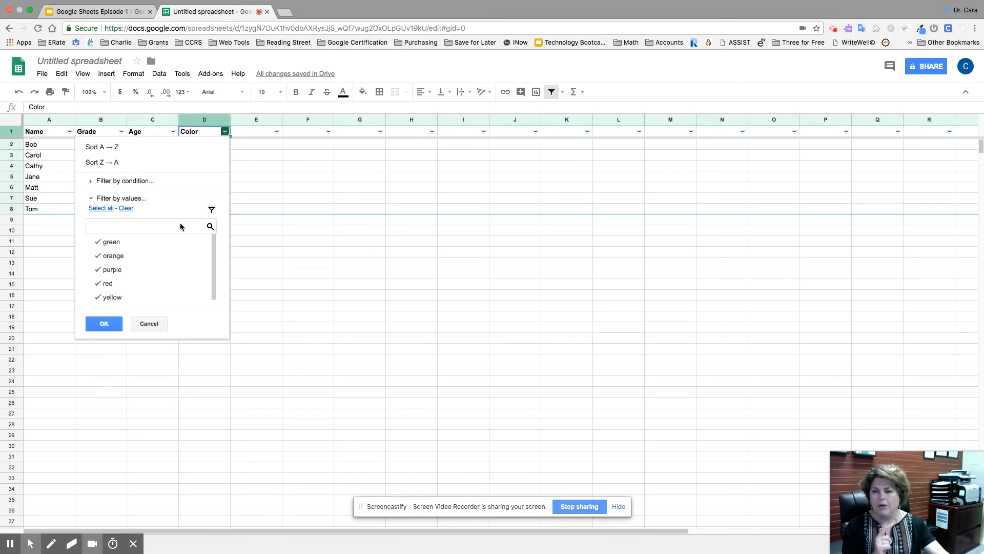
left_click(125, 209)
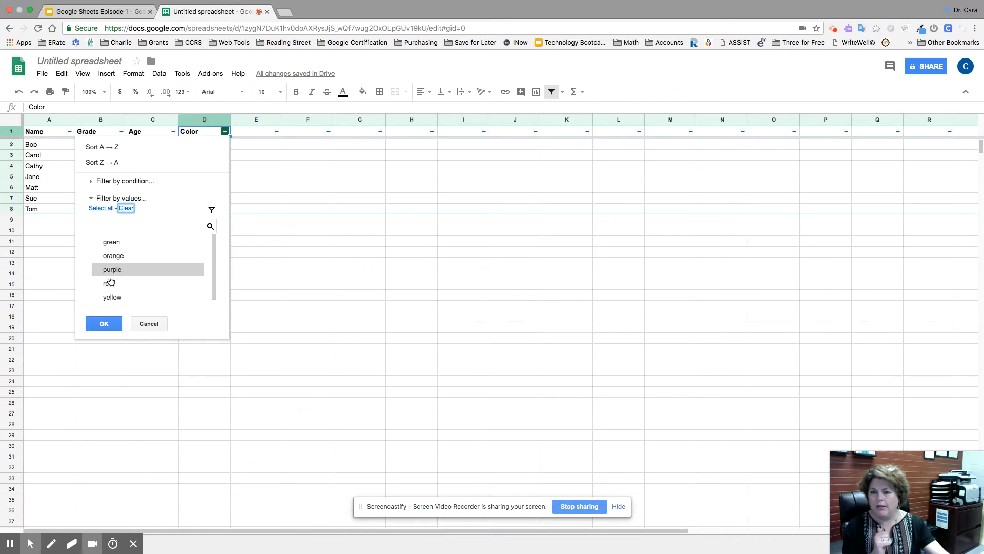
left_click(94, 297)
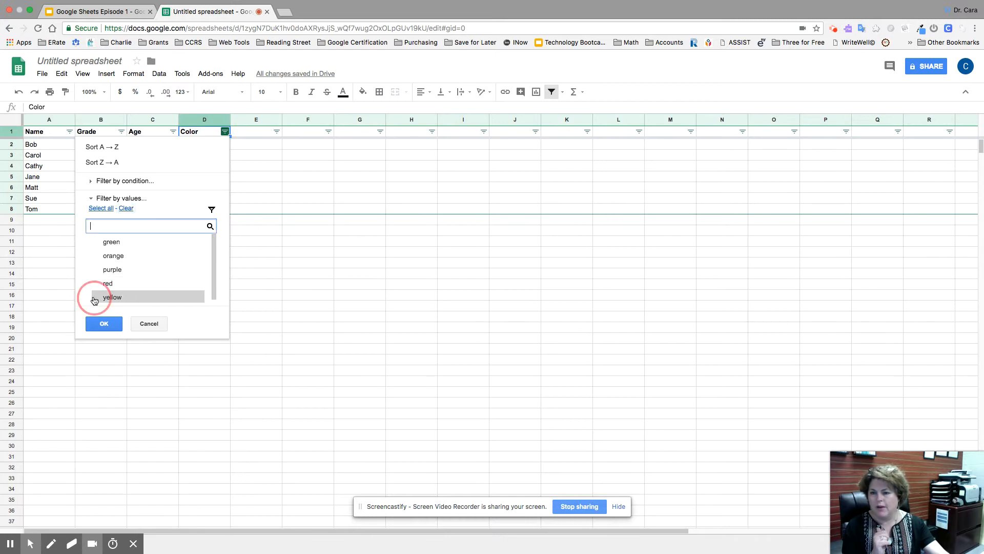
left_click(104, 324)
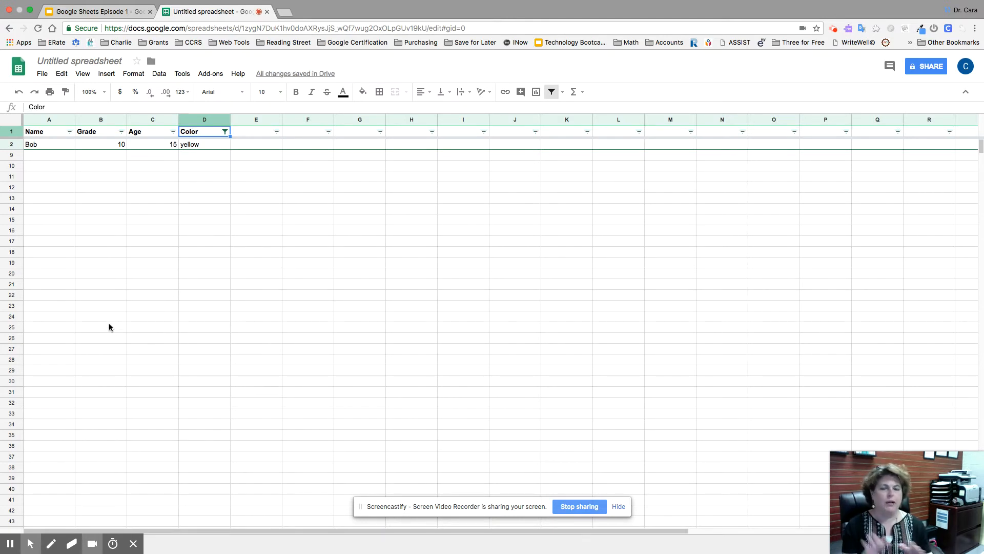
Step: Clear all selected values from the Color column's filter and apply it
left_click(225, 132)
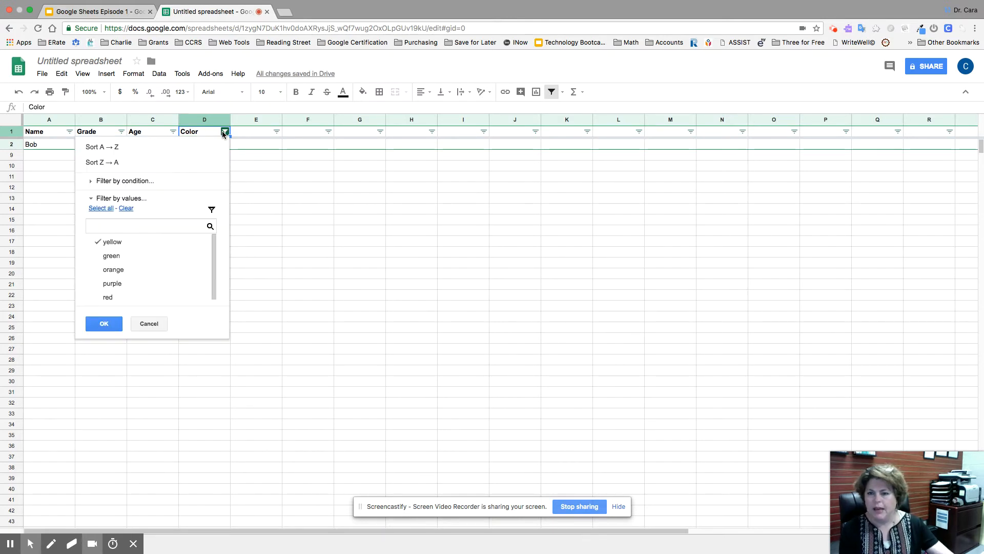
left_click(126, 208)
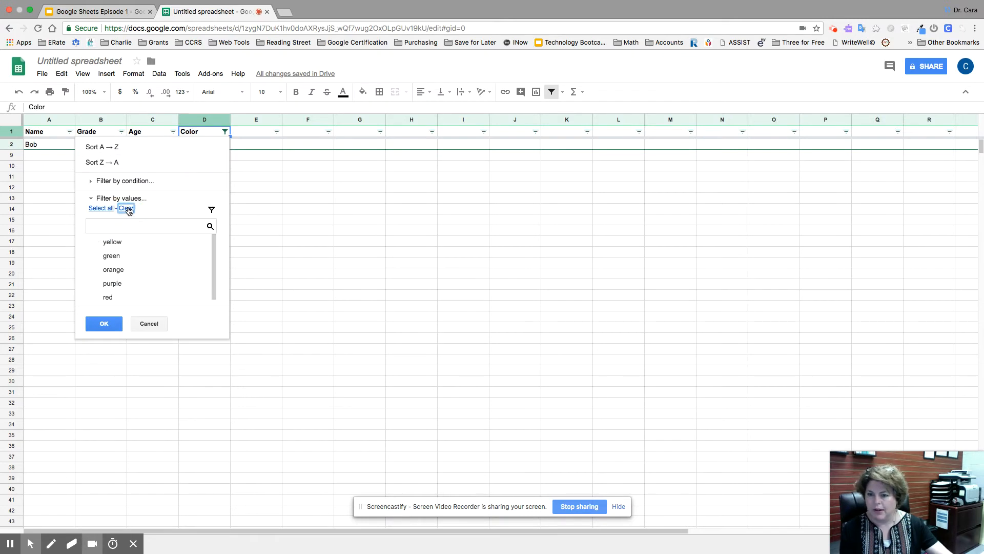
left_click(109, 326)
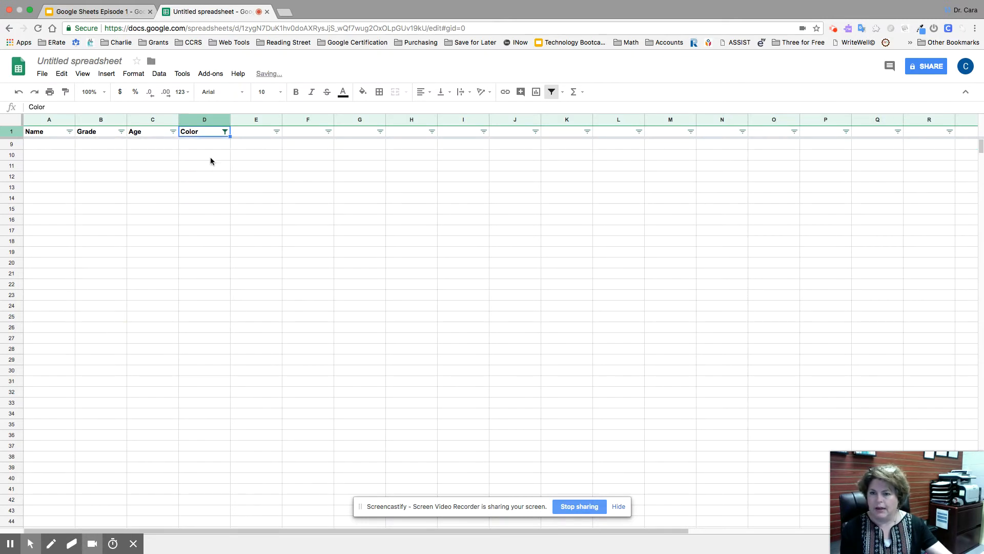
Step: Reselect all values in the Color column's filter to show every data row again
left_click(224, 132)
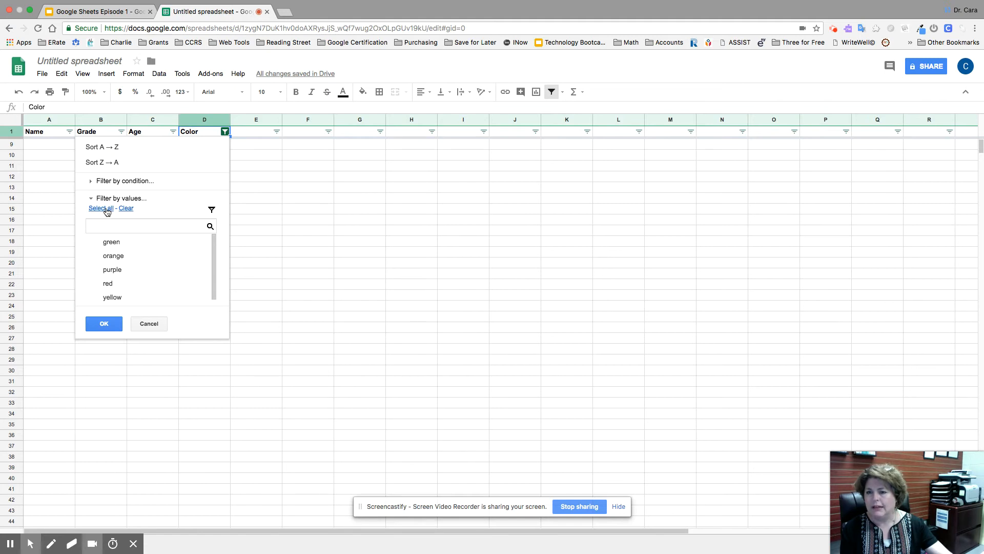
left_click(102, 208)
left_click(104, 324)
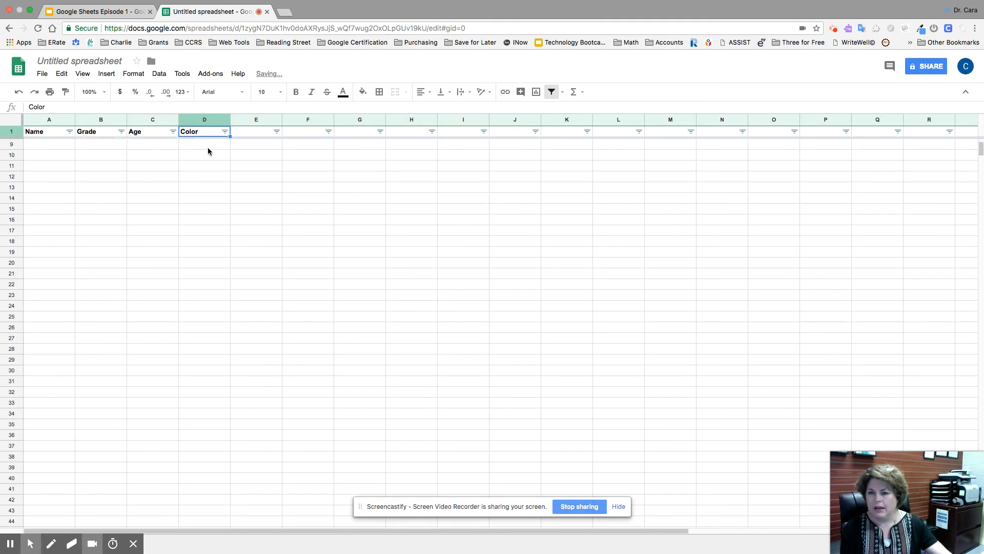
left_click(224, 132)
left_click(117, 328)
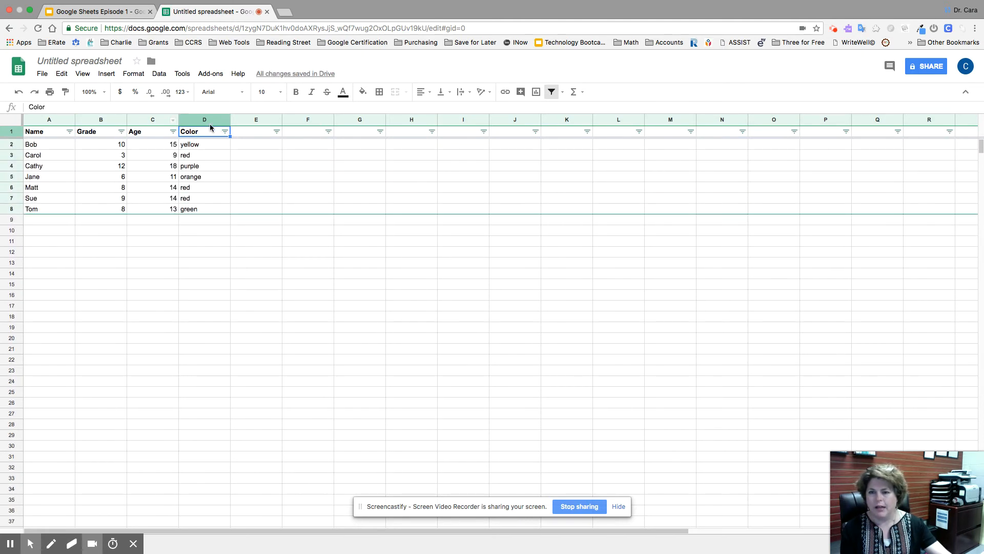
Step: Filter the Age column by values to show only ages 9 and 13
left_click(173, 132)
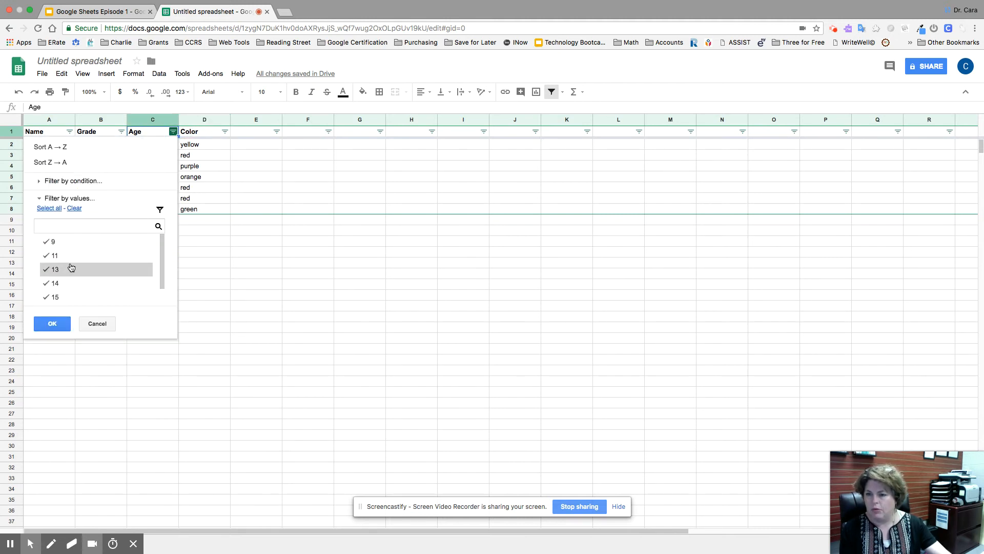
left_click(74, 208)
left_click(49, 243)
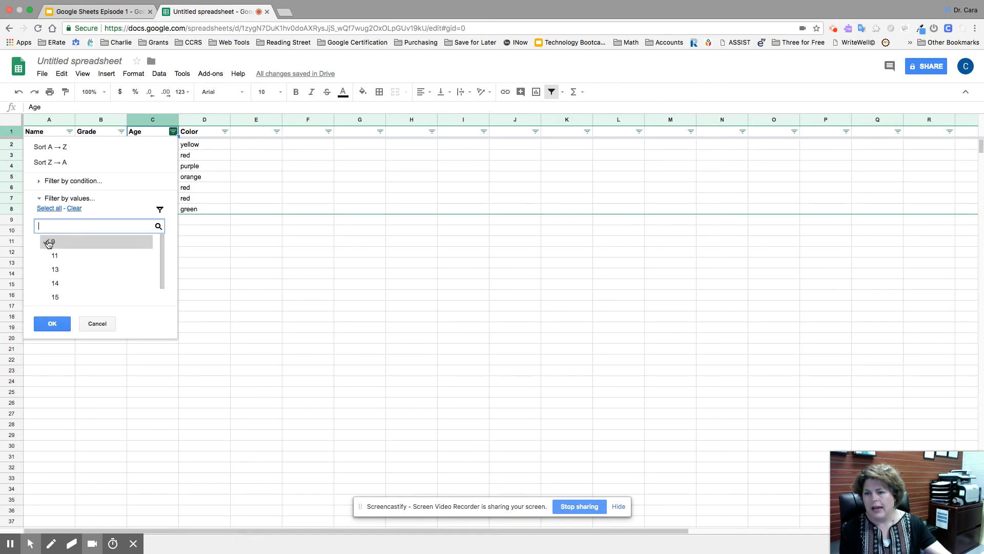
left_click(50, 270)
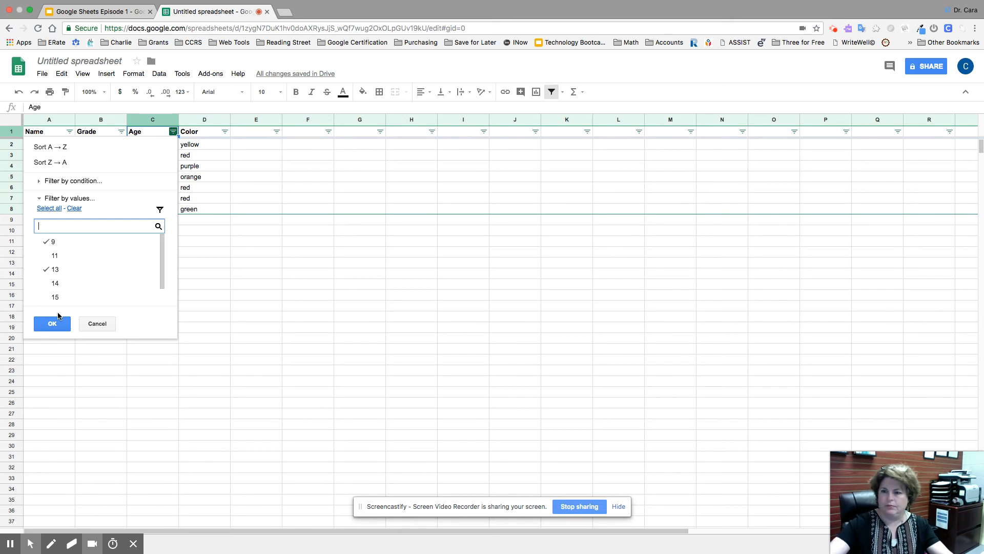
left_click(58, 321)
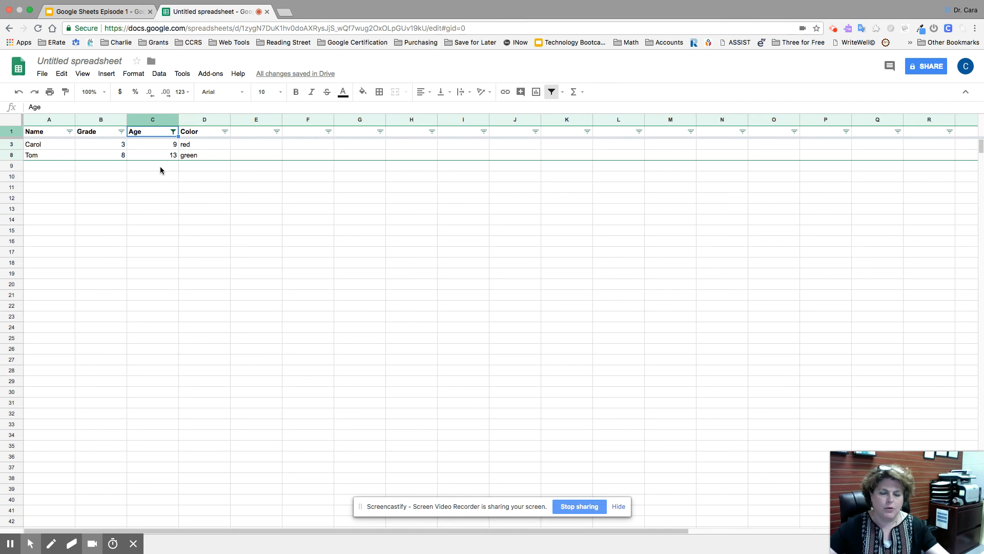
Step: Switch to the Google Sheets Episode 1 presentation and go back to its title slide
left_click(92, 22)
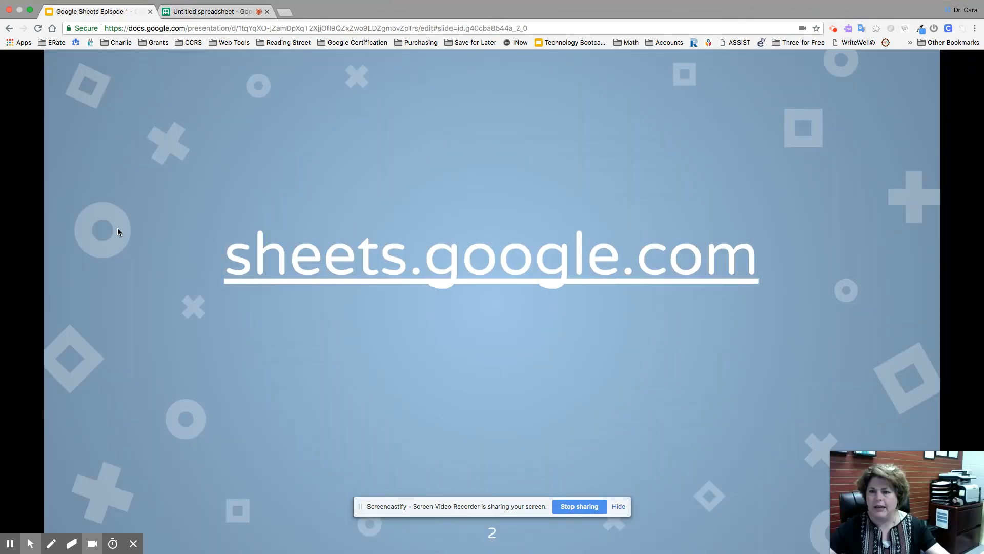
key("Left")
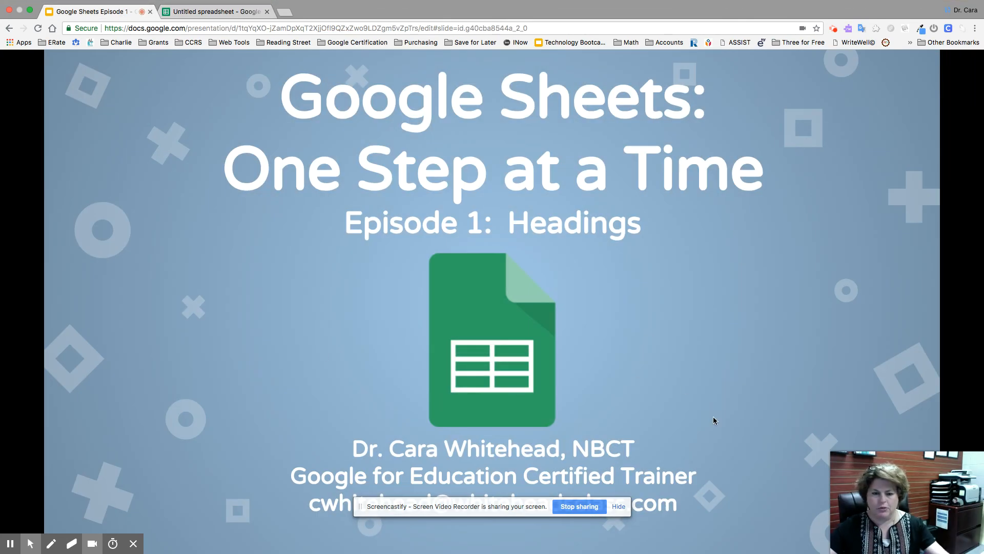